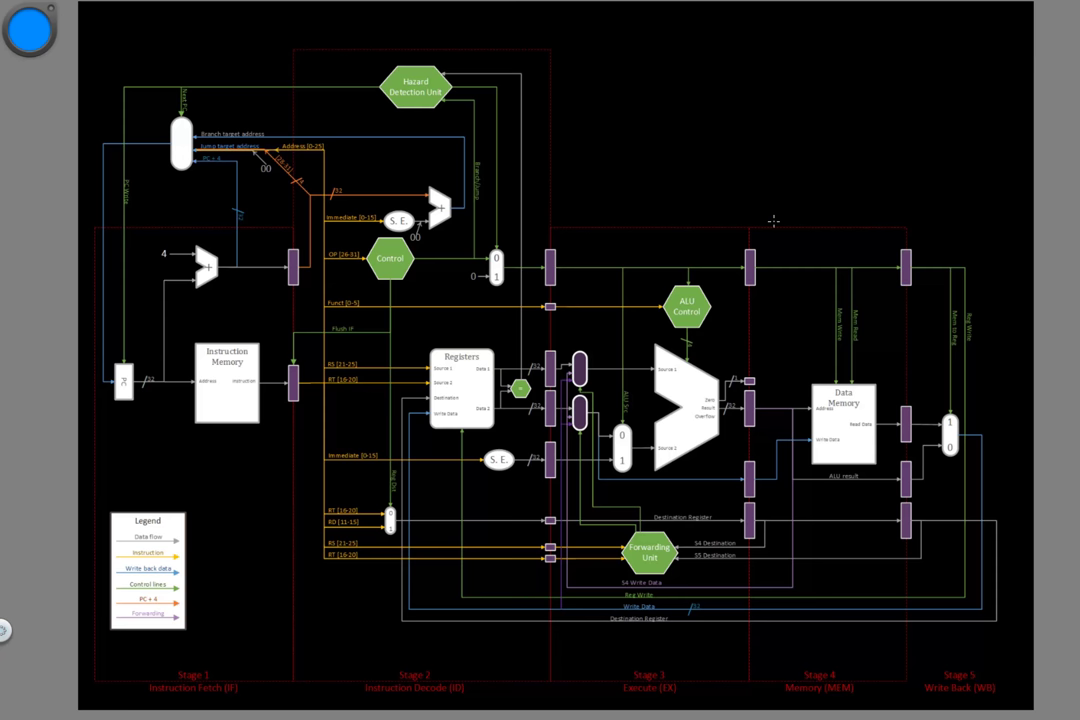
Circle both IF/ID registers and the three ID/EX registers in blue on the datapath diagram
mouse_move(308, 350)
left_mouse_down()
mouse_move(282, 405)
mouse_move(312, 352)
left_mouse_up()
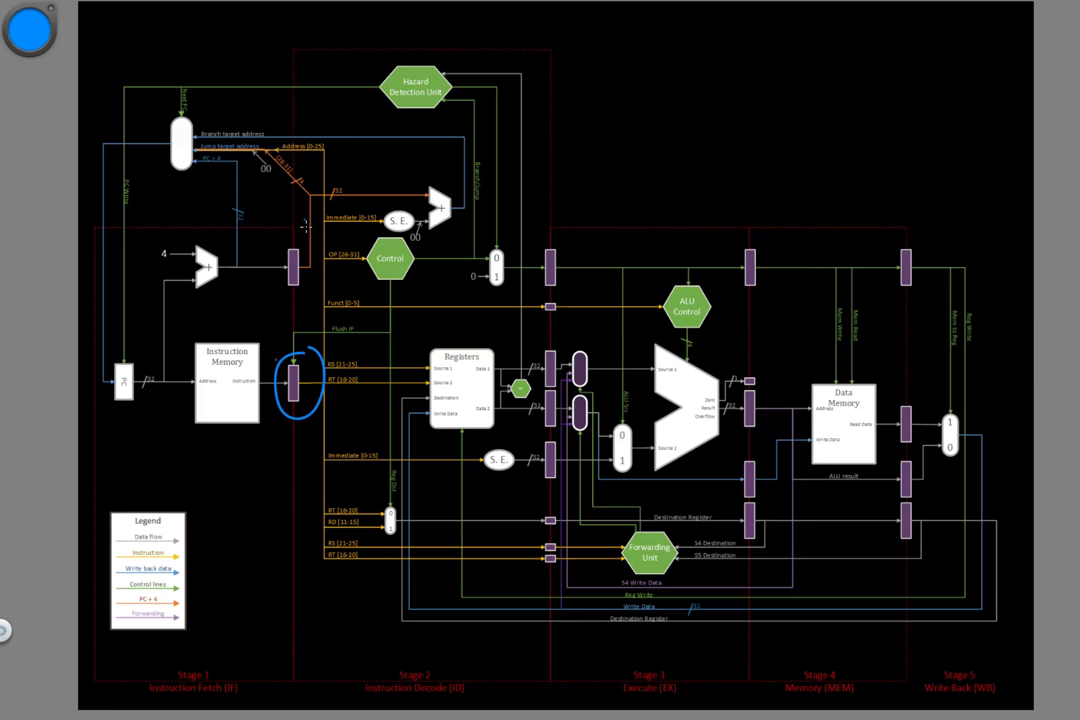
left_click_drag(297, 229, 281, 230)
left_click_drag(548, 243, 552, 240)
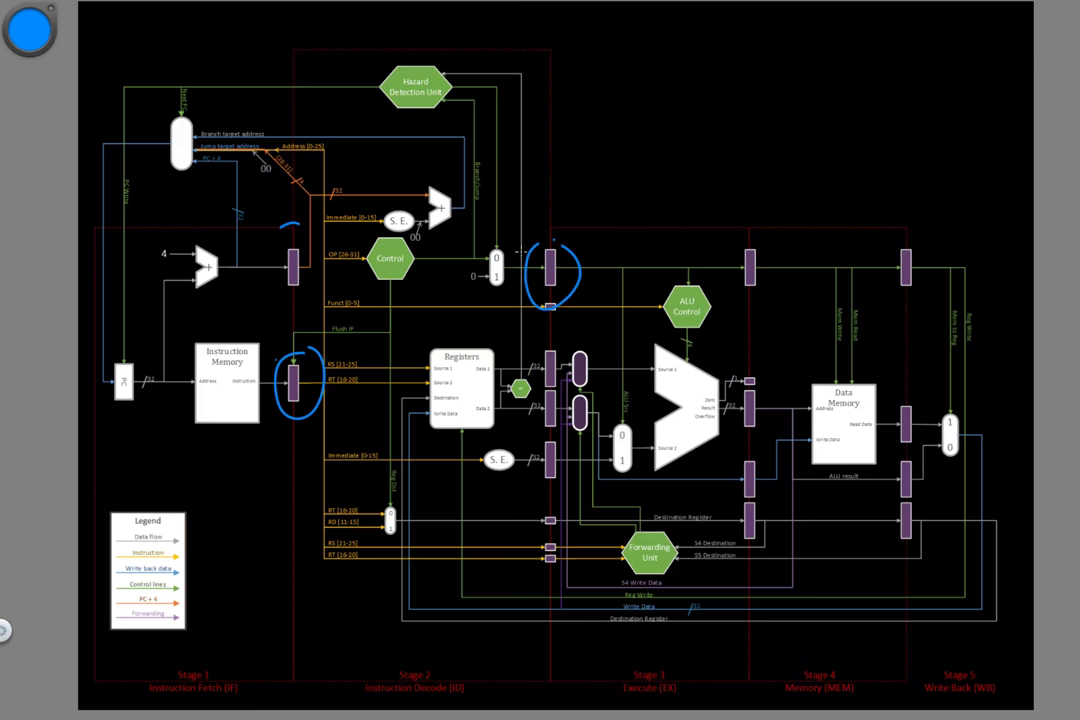
left_click_drag(551, 336, 549, 342)
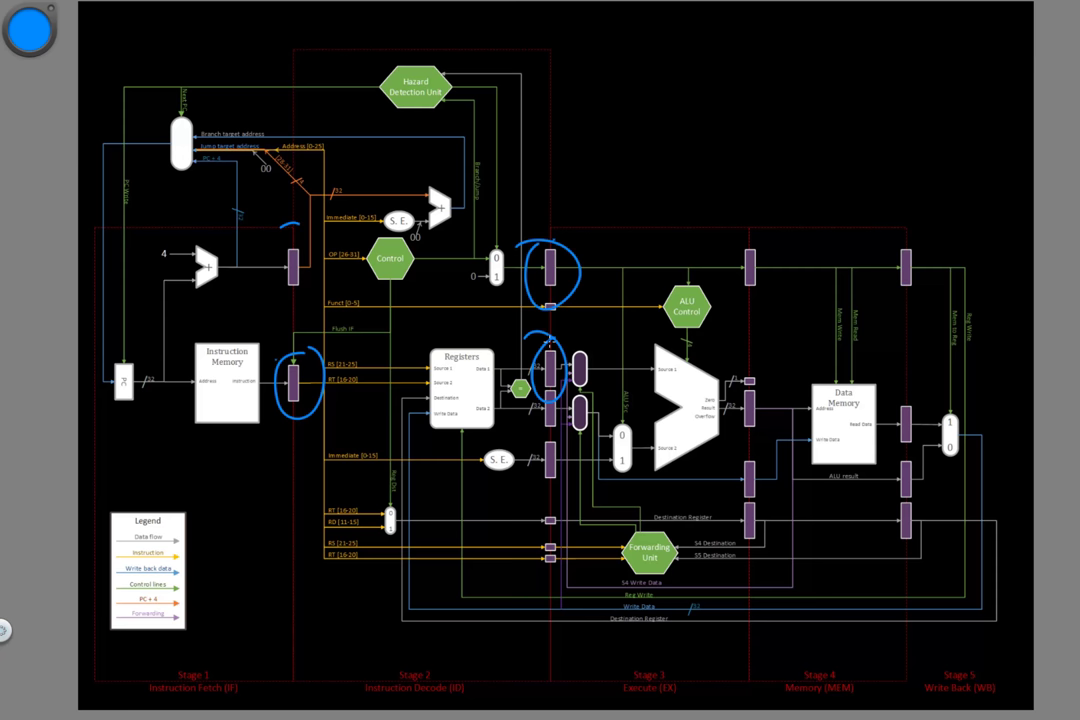
mouse_move(574, 450)
left_mouse_down()
mouse_move(537, 445)
mouse_move(553, 438)
left_mouse_up()
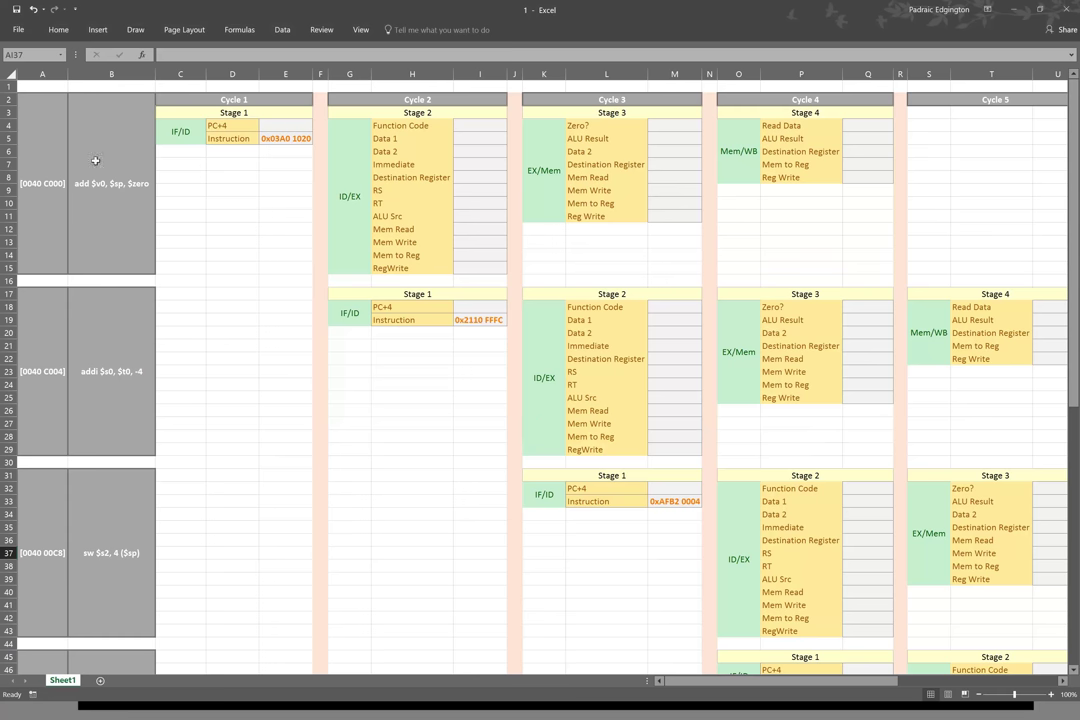
Scroll down through the later instructions' pipeline stages and back up to Cycle 1
scroll(127, 597, "down", 9)
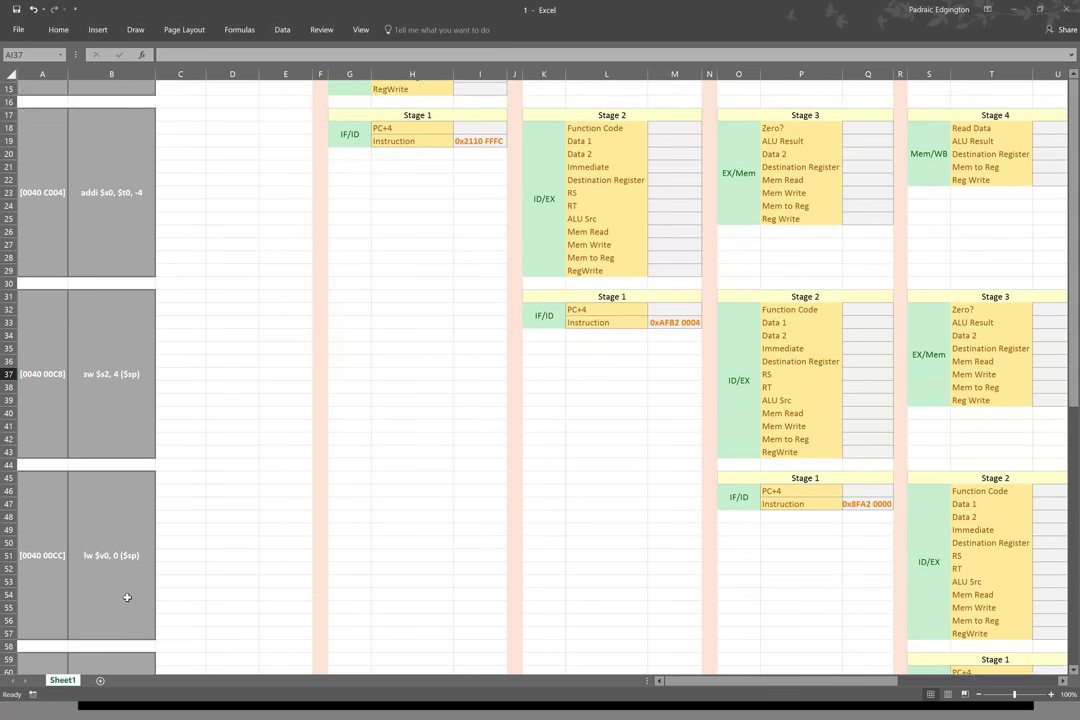
scroll(127, 597, "up", 9)
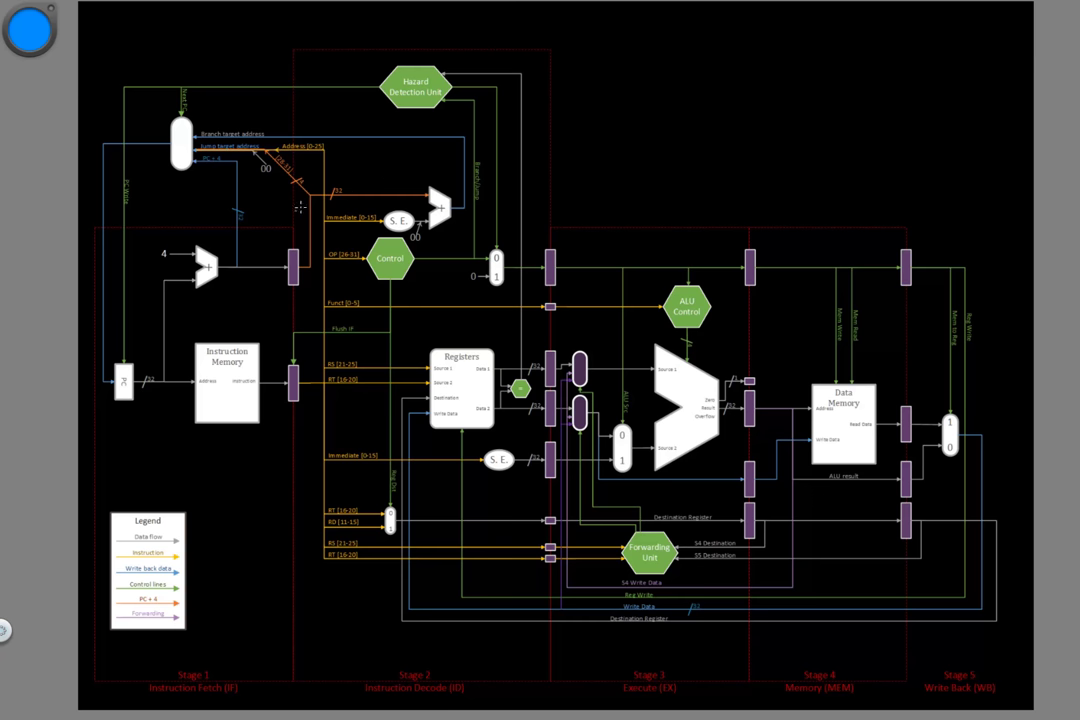
Circle the IF/ID, ID/EX and EX/MEM register columns on the diagram
mouse_move(292, 212)
left_mouse_down()
mouse_move(282, 420)
mouse_move(284, 238)
left_mouse_up()
mouse_move(545, 228)
left_mouse_down()
mouse_move(521, 420)
mouse_move(530, 228)
left_mouse_up()
left_click_drag(752, 203, 725, 236)
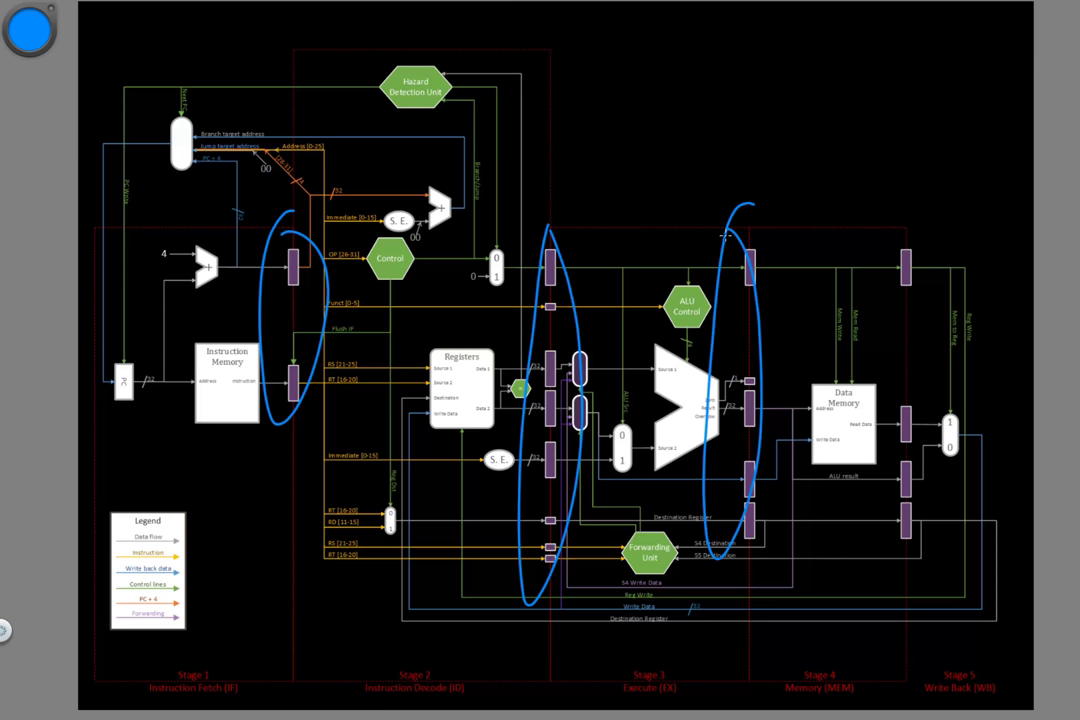
Undo the three column circles and return to the Excel sheet, scrolled right
key("ctrl+z")
key("ctrl+z")
key("ctrl+z")
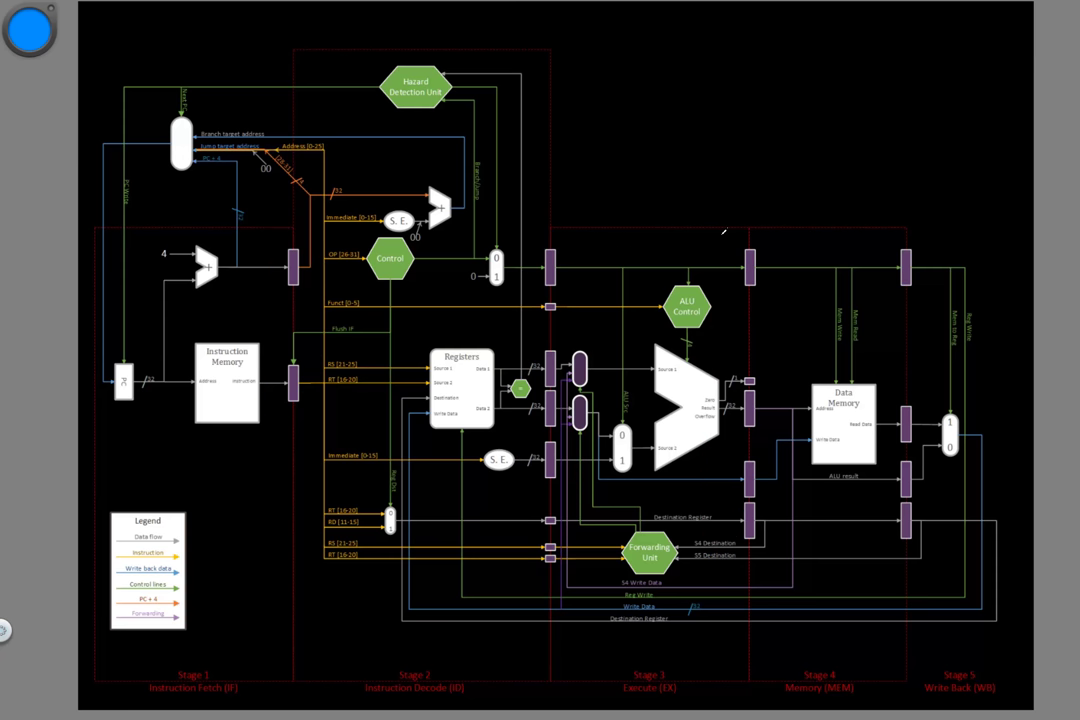
key("alt+Tab")
scroll(887, 194, "right", 10)
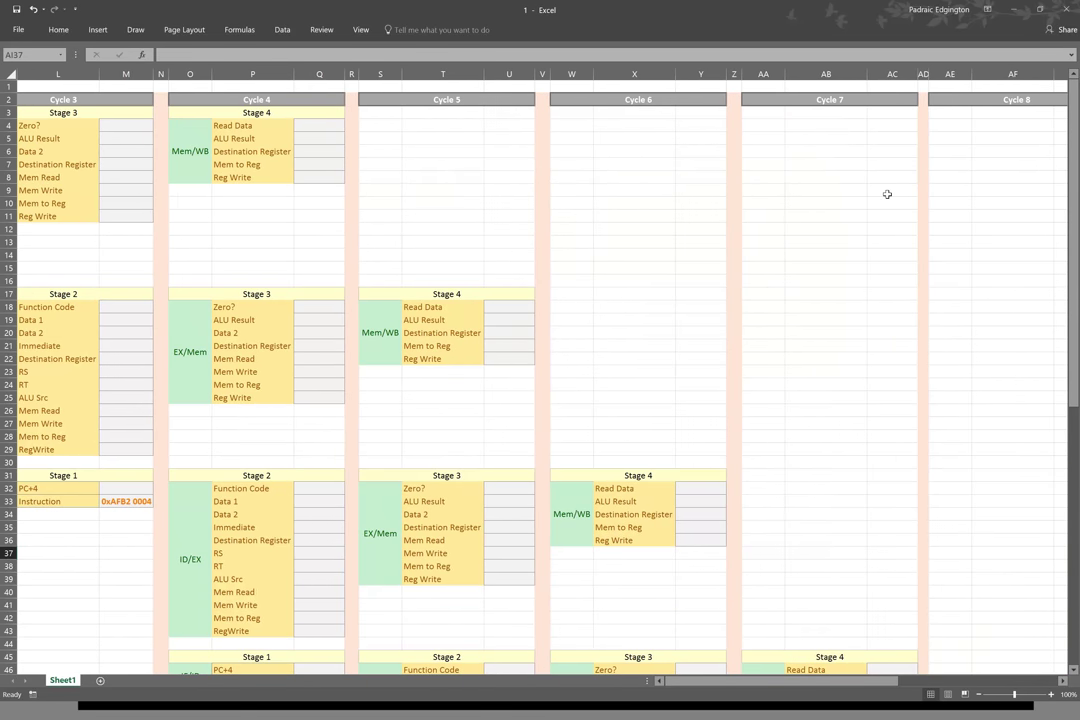
Scroll right to the Registers and Memory table, then jump back to the Cycle 1 cells
scroll(887, 194, "right", 5)
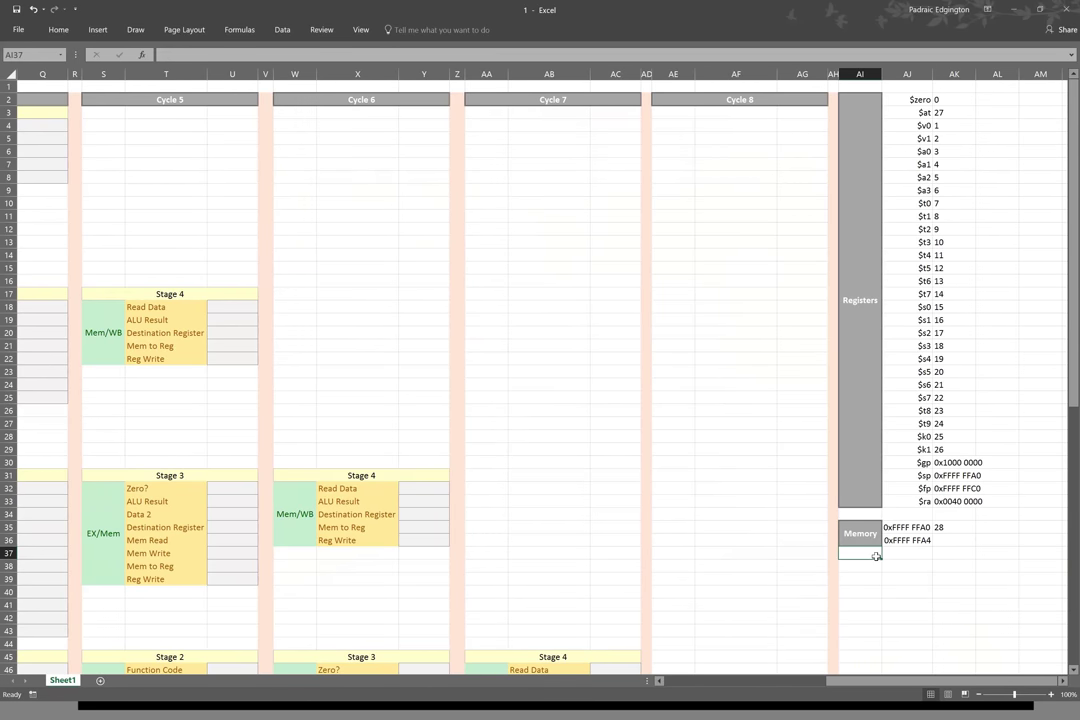
key("ctrl+Home")
key("alt+Tab")
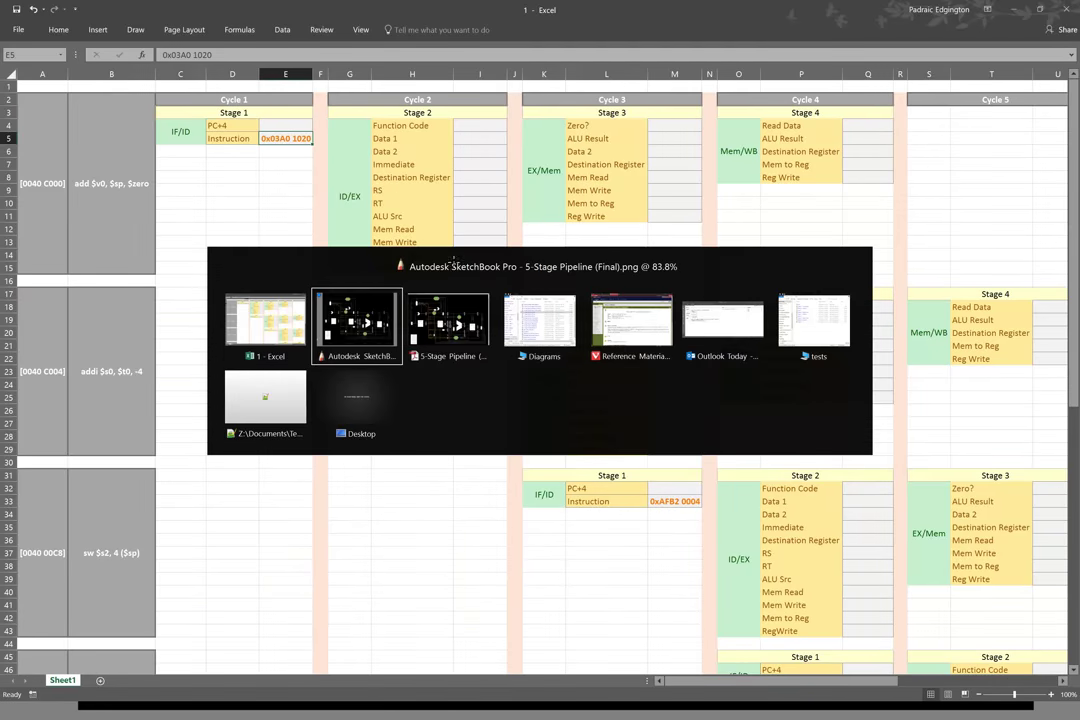
Circle the IF/ID registers and trace the PC to the PC+4 adder, checking address 0040 C000
left_click_drag(292, 352, 294, 358)
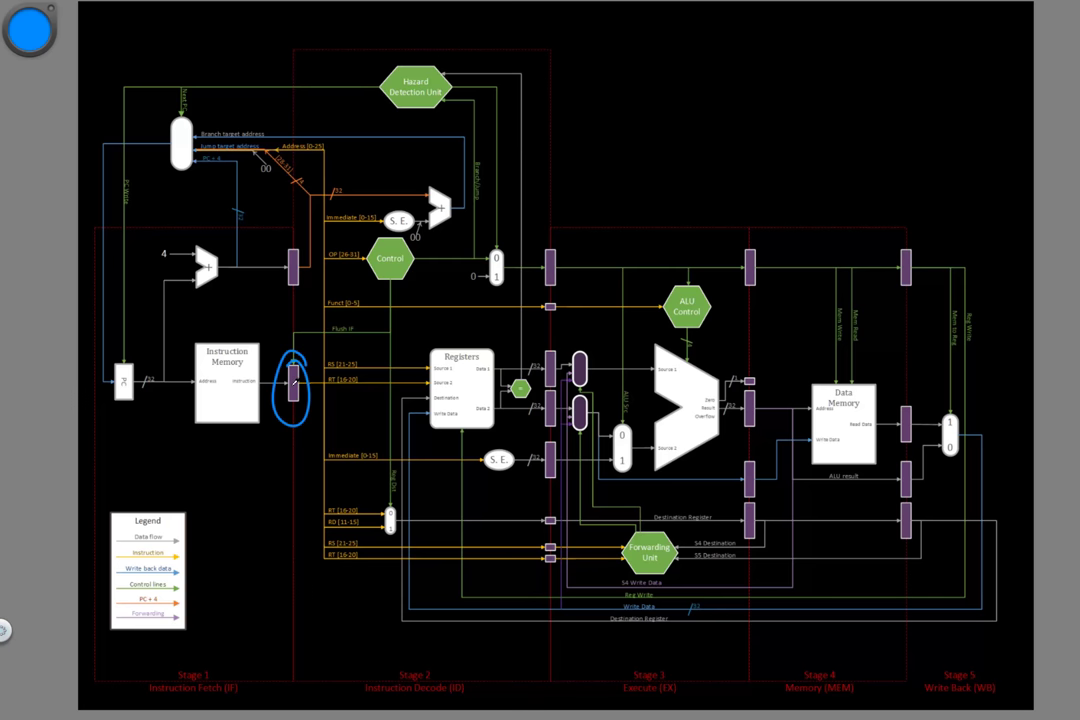
key("alt+Tab")
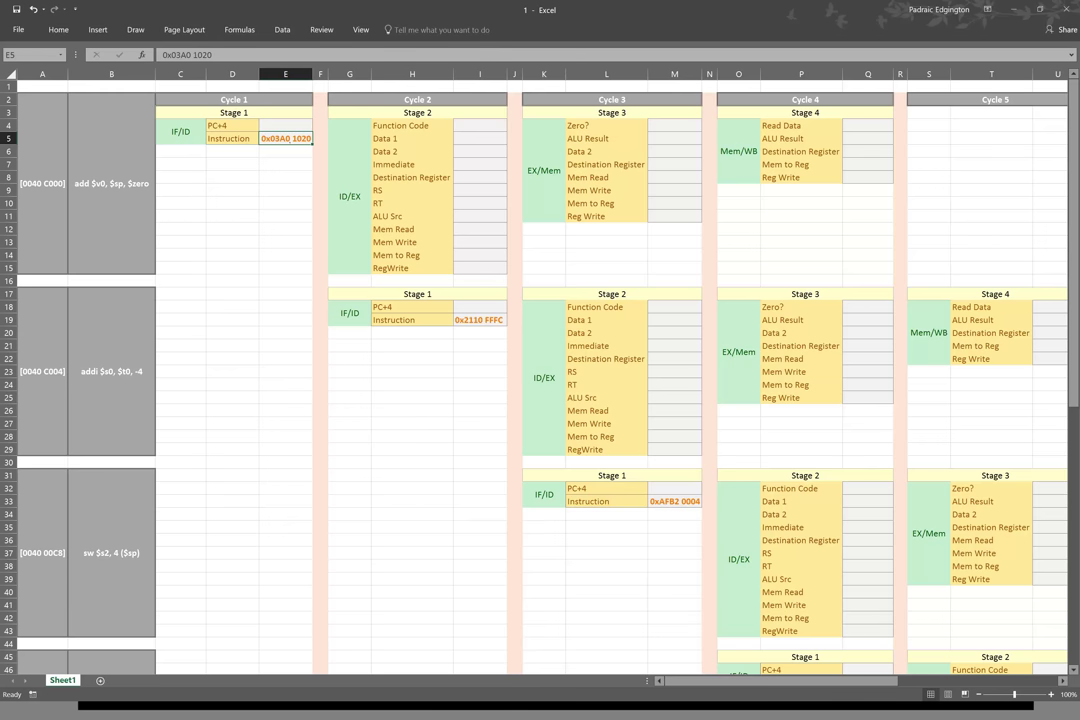
left_click(286, 126)
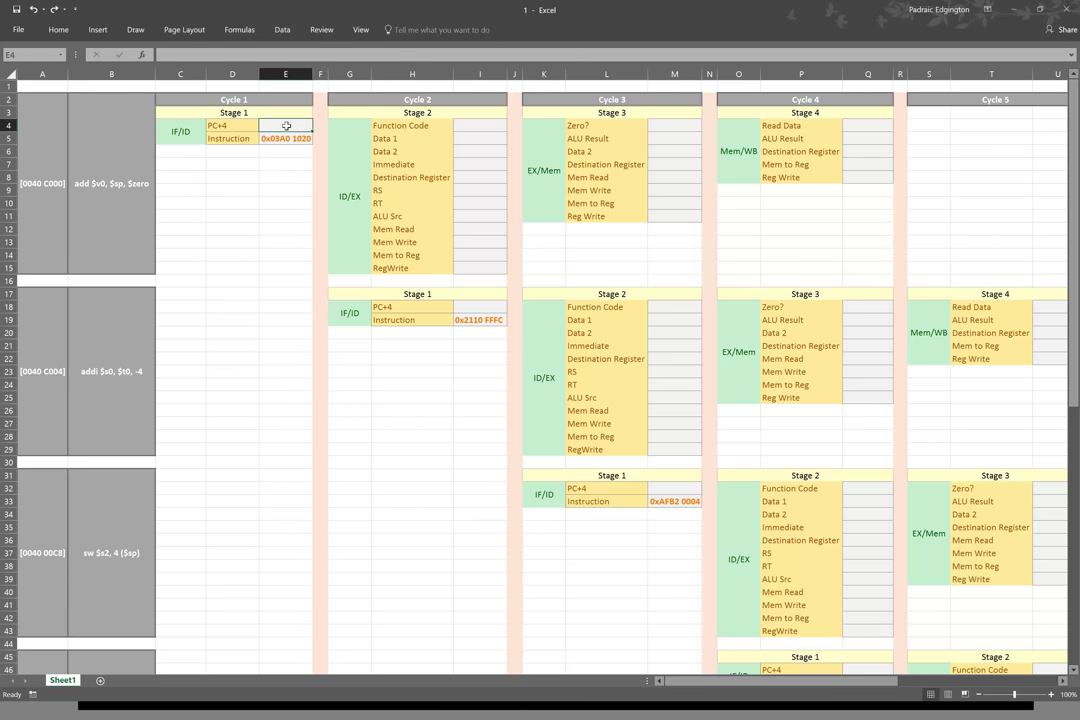
key("alt+Tab")
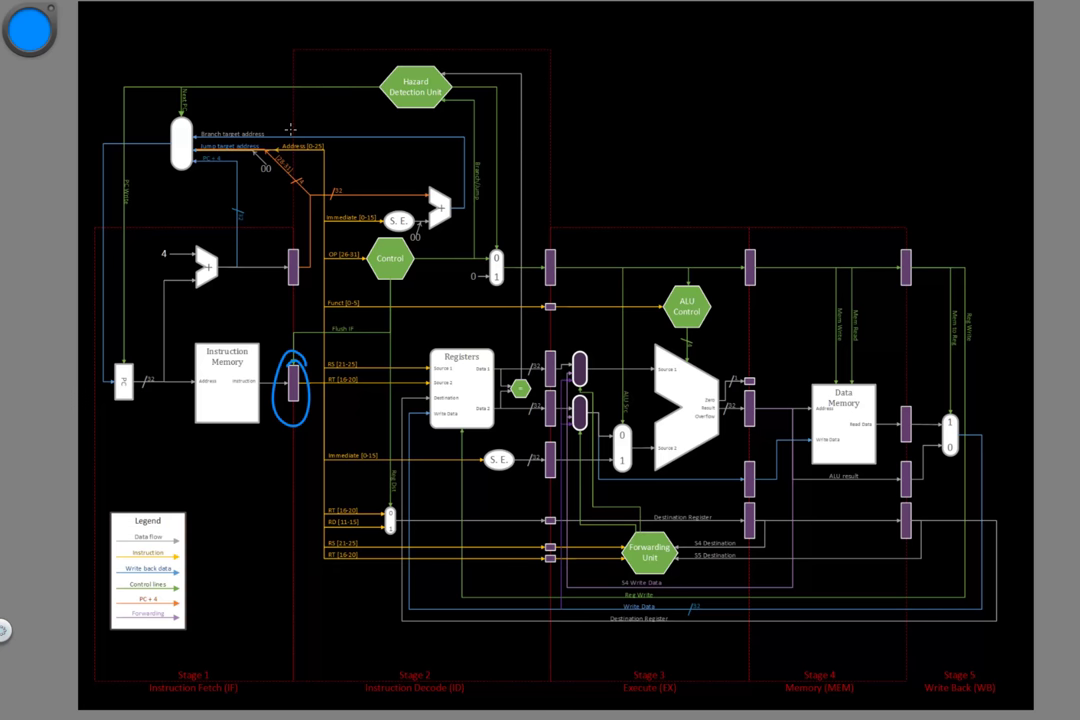
mouse_move(300, 228)
left_mouse_down()
mouse_move(282, 275)
mouse_move(295, 227)
left_mouse_up()
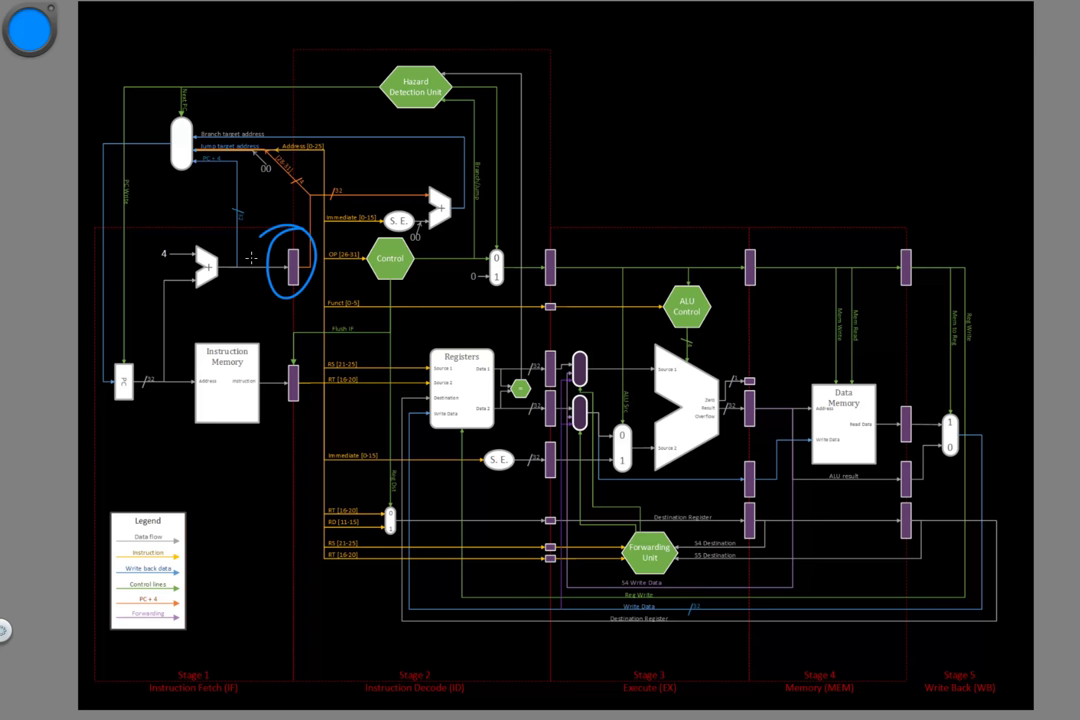
mouse_move(122, 380)
left_mouse_down()
mouse_move(173, 386)
mouse_move(172, 280)
mouse_move(298, 263)
left_mouse_up()
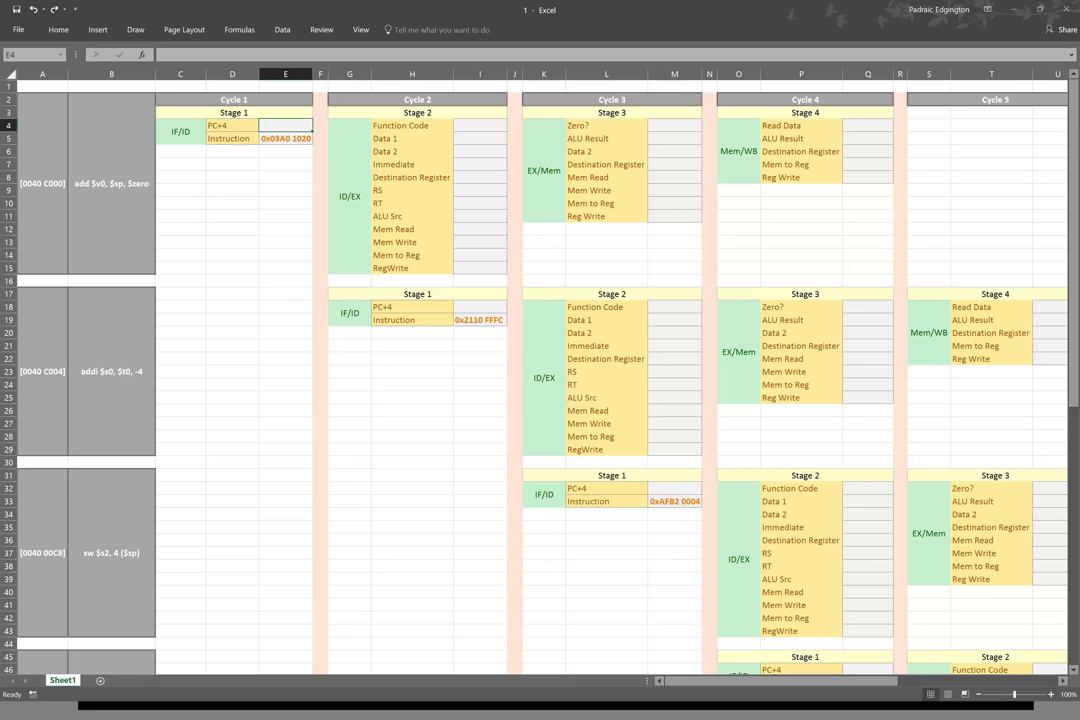
left_click(42, 183)
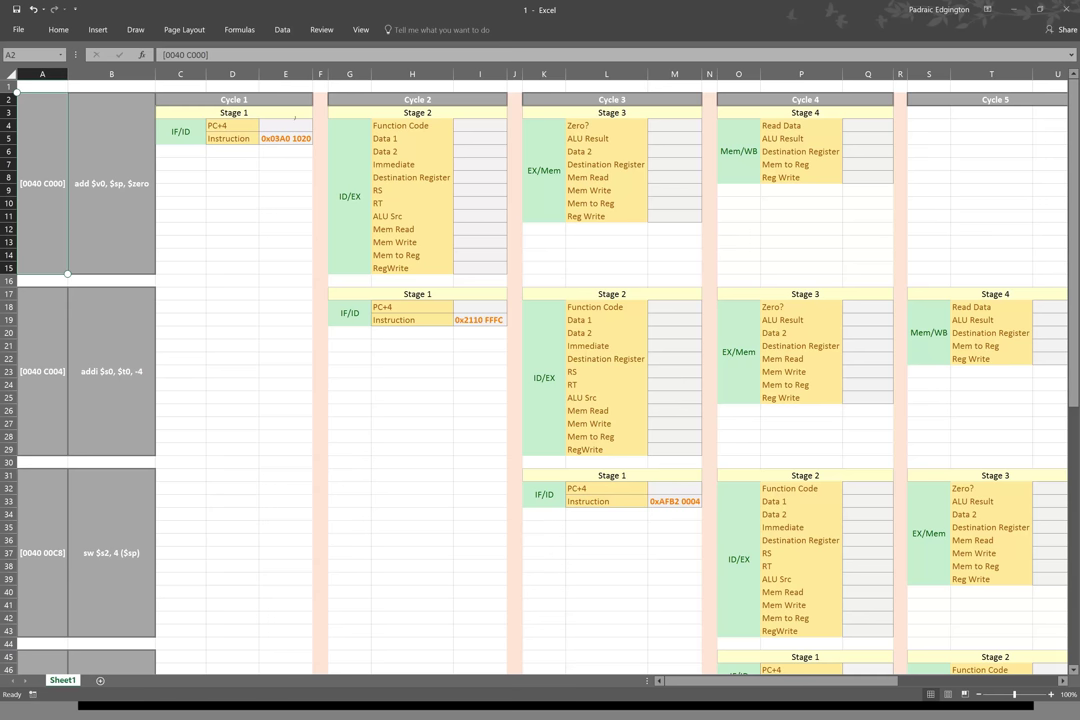
Enter 0x0040 C004 as the Cycle 1 IF/ID PC+4 value in E4
left_click(286, 125)
type("0x0040 C004")
key("Return")
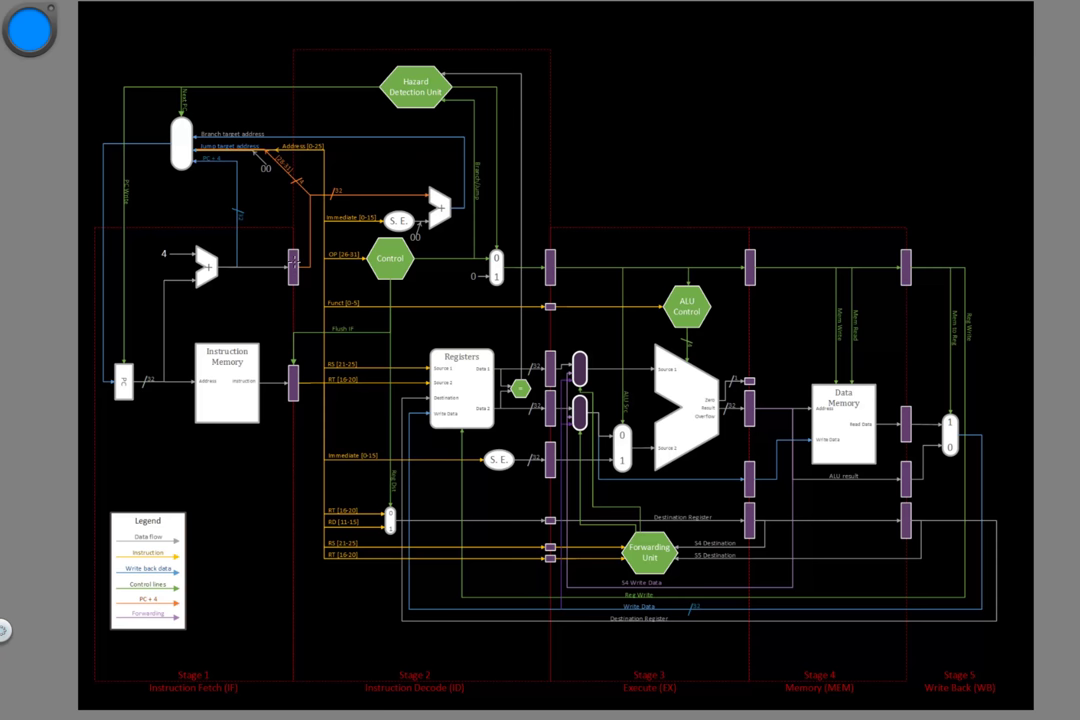
Circle the IF/ID registers and the ID/EX data registers, then erase the marks
left_click_drag(289, 242, 270, 394)
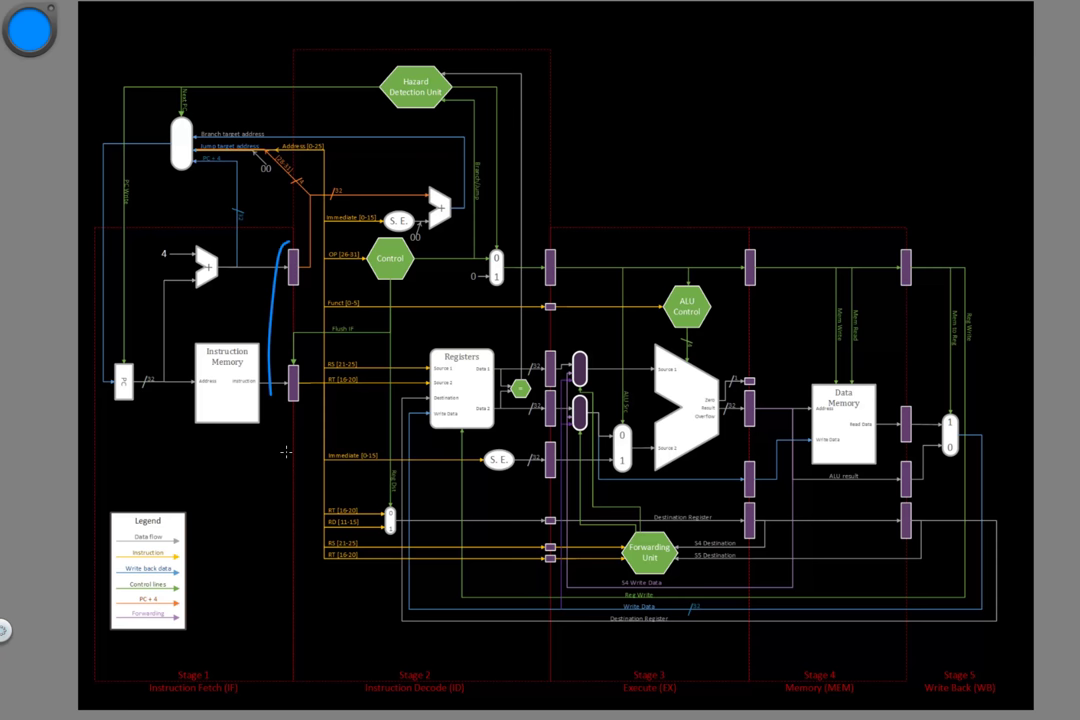
left_click_drag(286, 452, 294, 291)
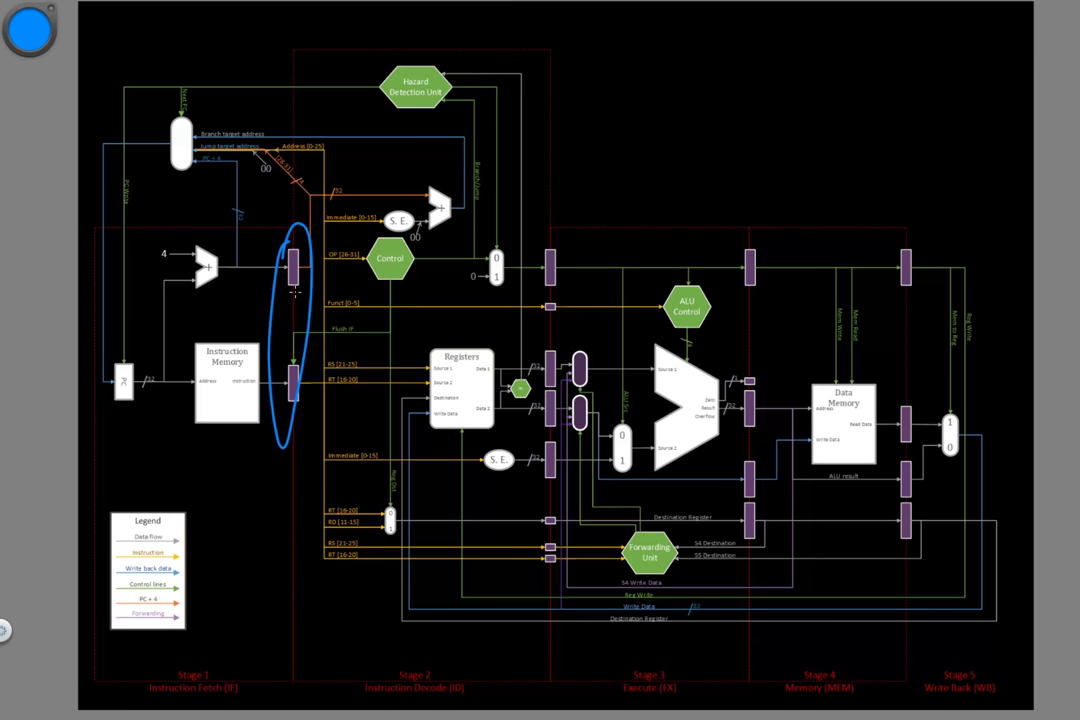
key("Escape")
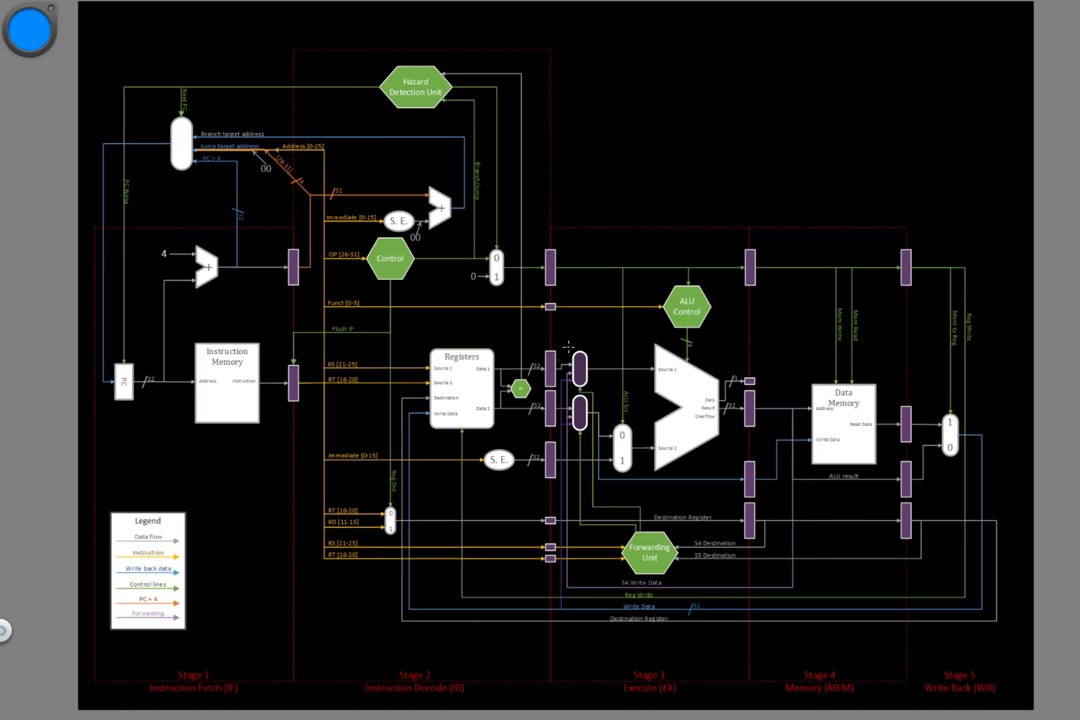
left_click_drag(567, 347, 551, 519)
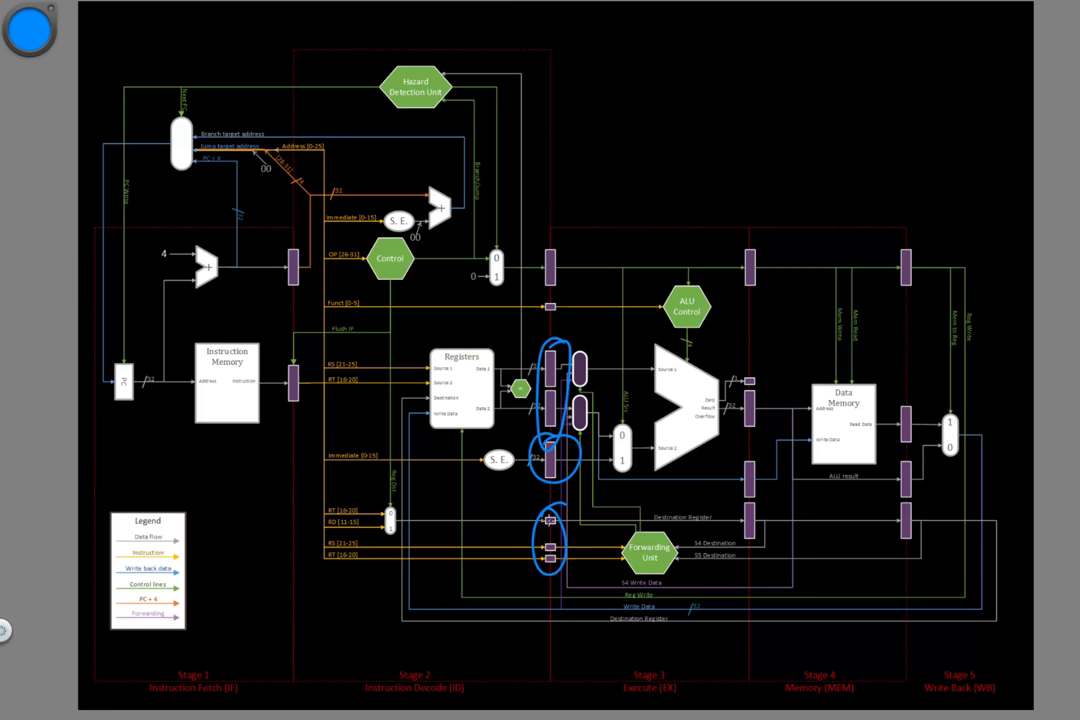
key("ctrl+z")
key("ctrl+z")
key("ctrl+z")
Set Cycle 2's ID/EX Function Code in I4 to 0x20
key("alt+Tab")
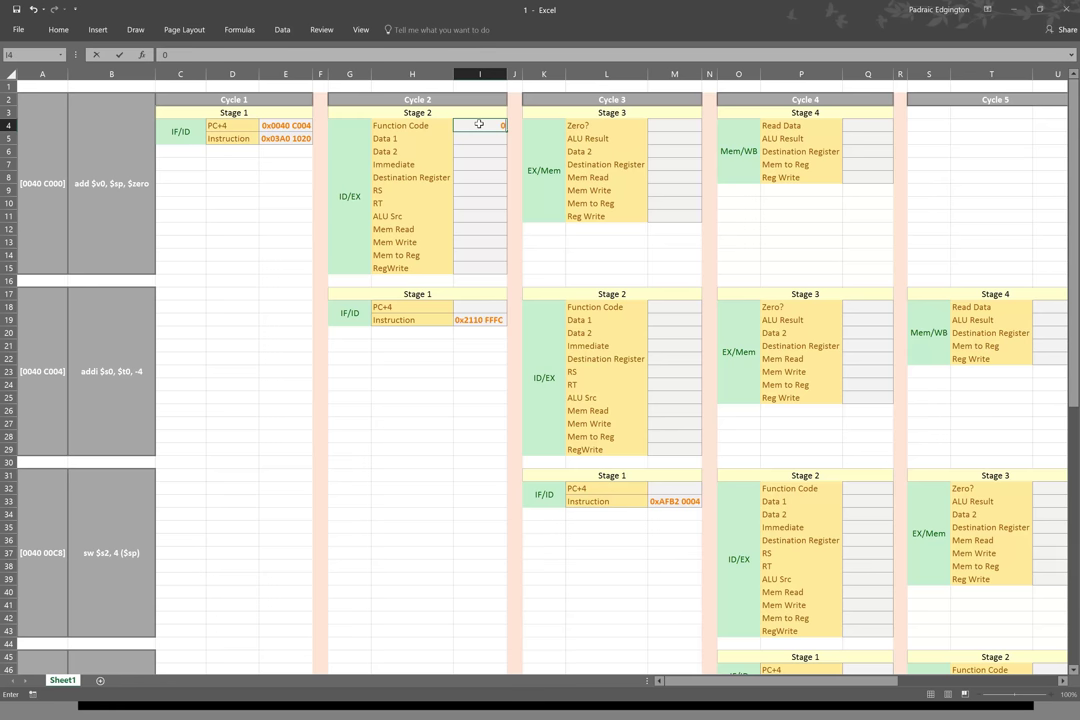
left_click(479, 123)
type("0x20")
key("Return")
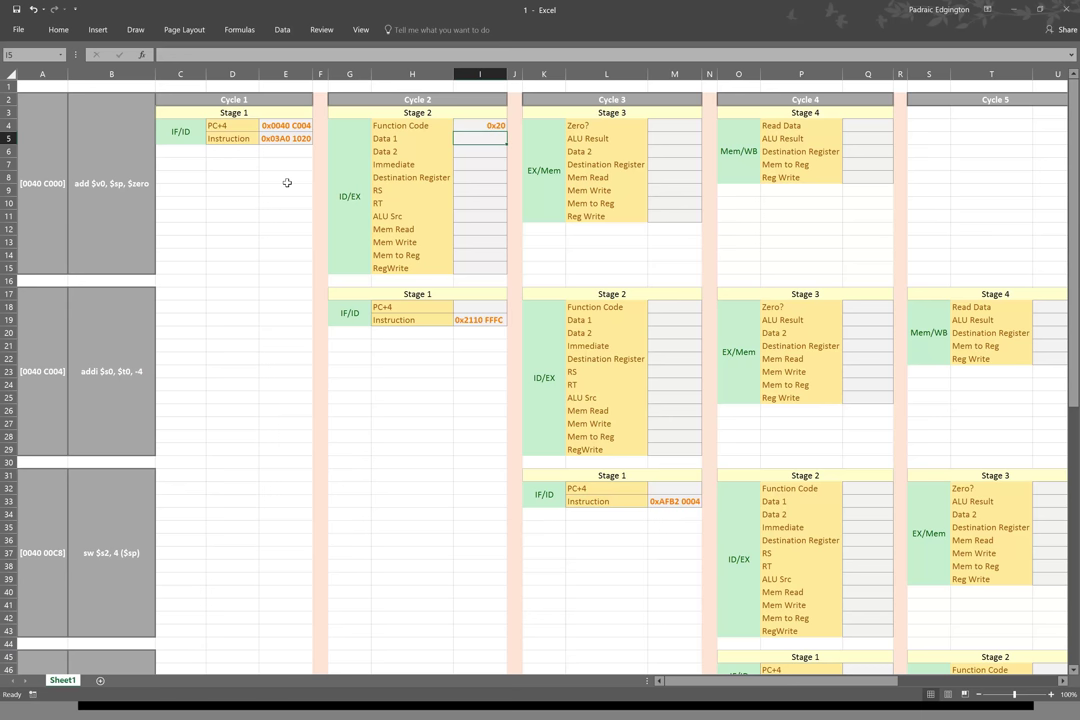
Copy the $sp value 0xFFFF FFA0 into Data 1 (I5) and enter 0 for Data 2
scroll(574, 195, "right", 8)
scroll(574, 195, "right", 2)
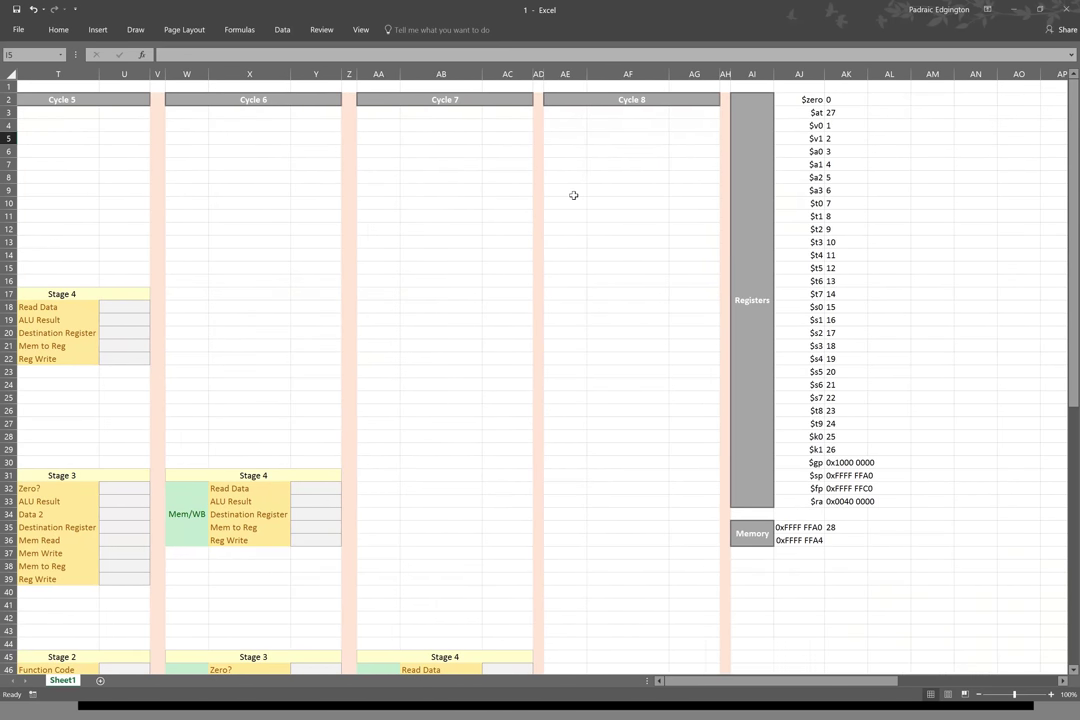
left_click(846, 475)
key("ctrl+c")
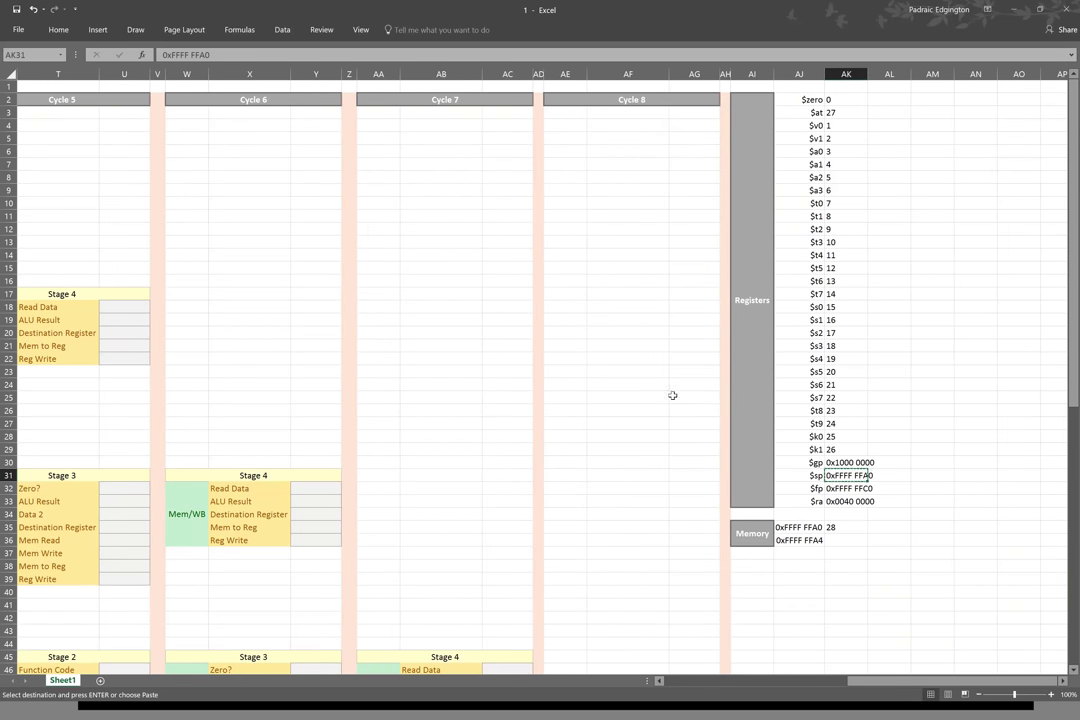
scroll(549, 326, "left", 10)
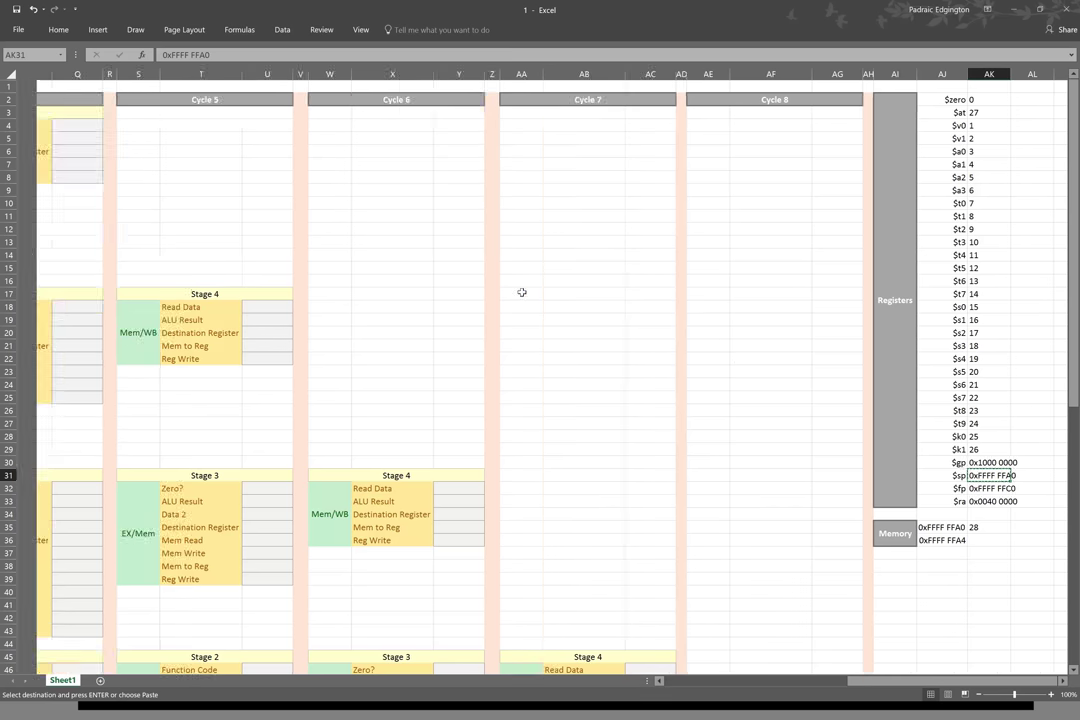
left_click(482, 140)
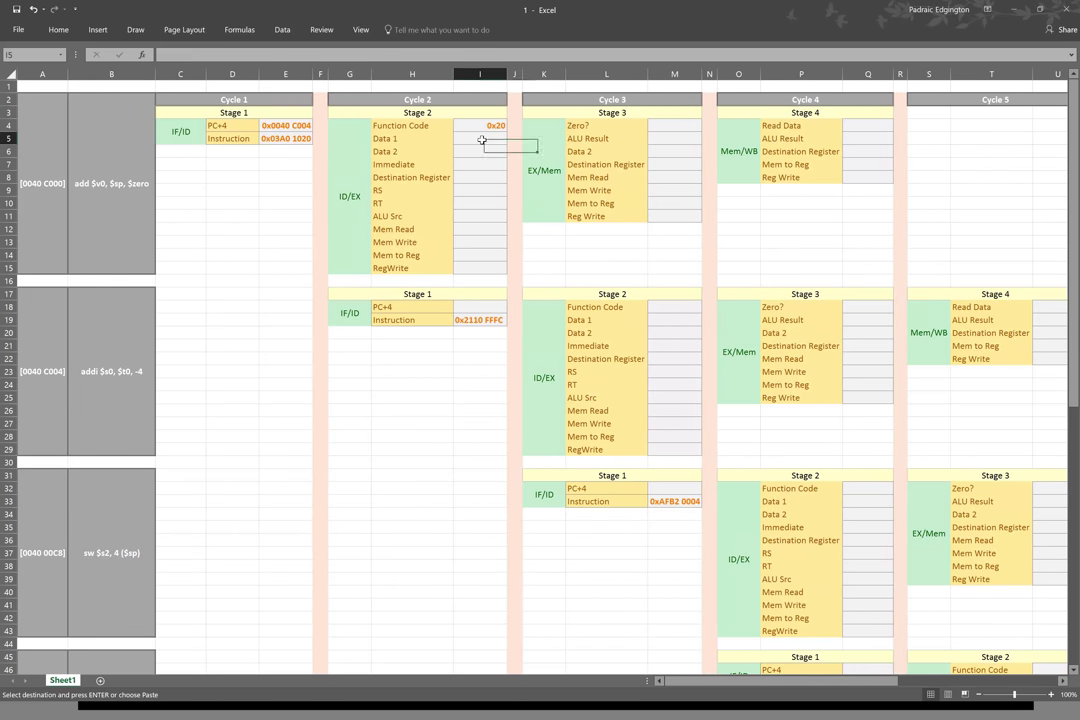
key("ctrl+v")
key("Return")
type("0")
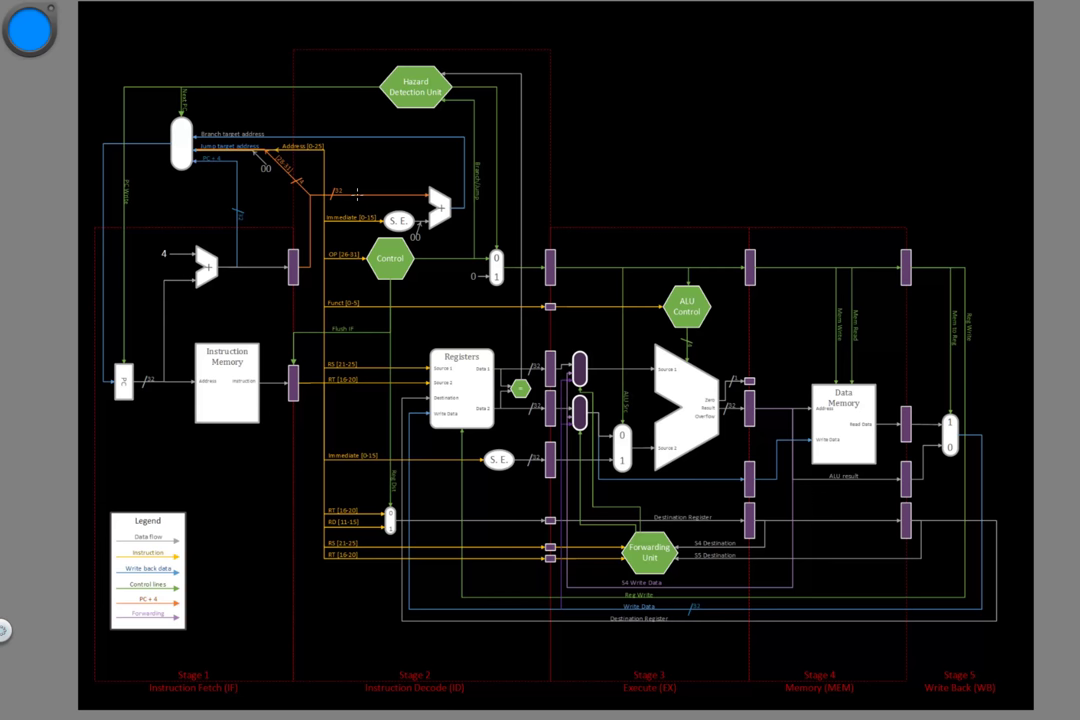
Draw a stroke along Immediate [0-15] from the IF/ID register to the sign-extend unit
mouse_move(332, 398)
left_mouse_down()
mouse_move(330, 455)
mouse_move(490, 463)
left_mouse_up()
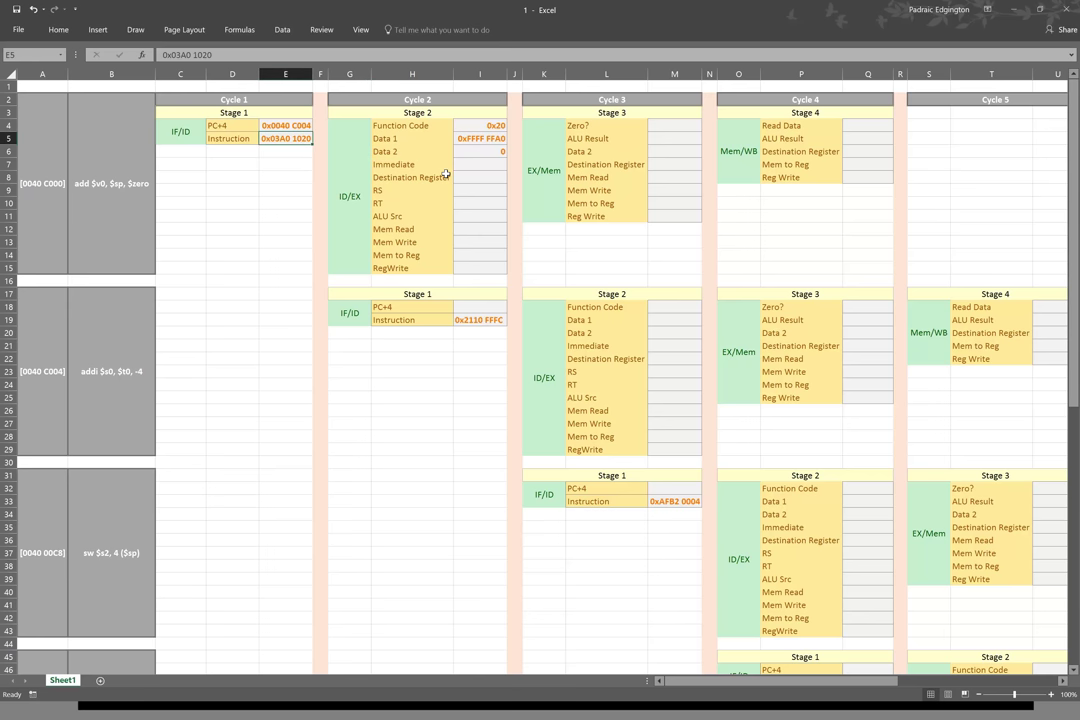
Enter Immediate 0x0000 1020, Destination Register $v0 and RS $sp in cells I7–I9
left_click(484, 163)
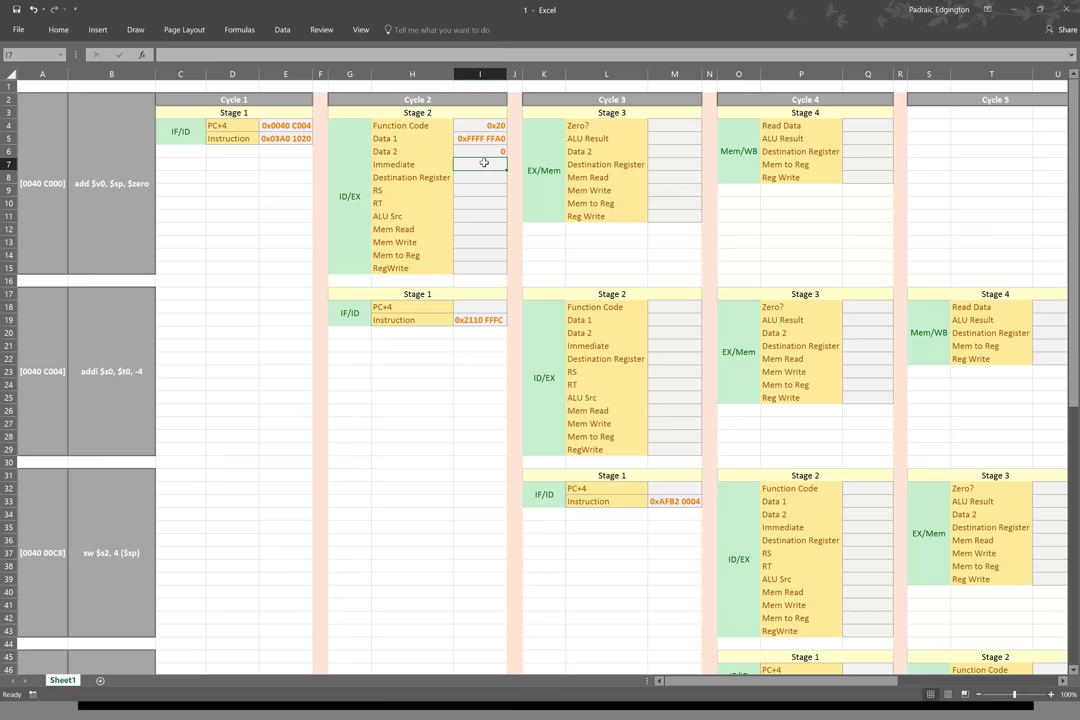
type("0x0000 1020")
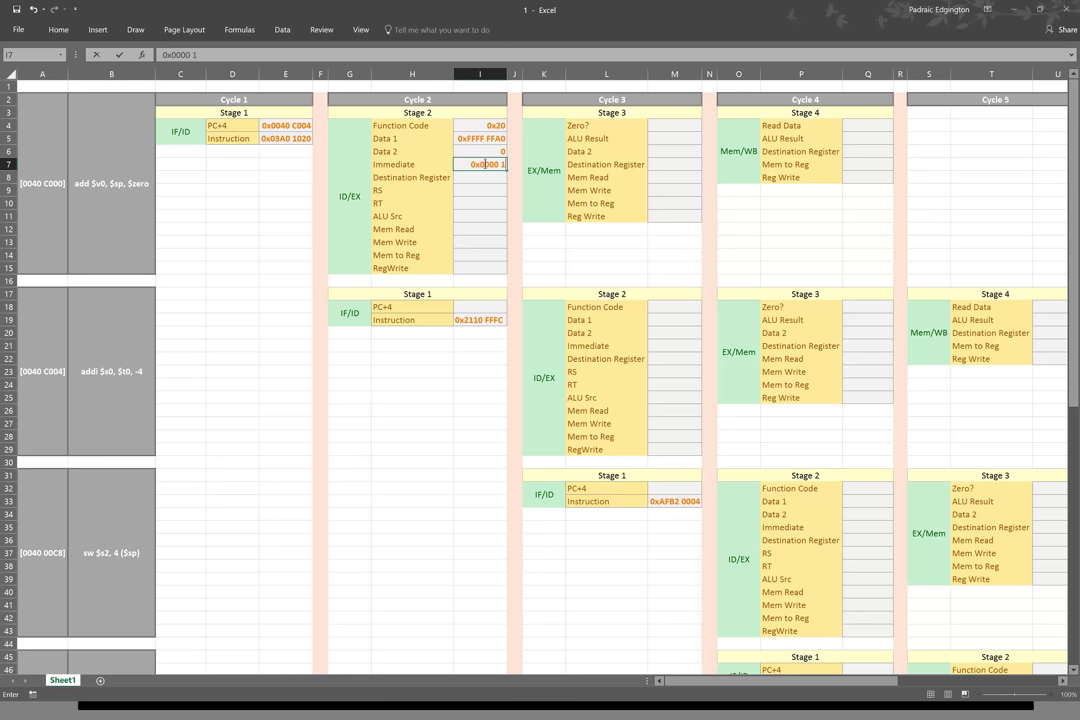
key("Return")
type("$v0")
key("Return")
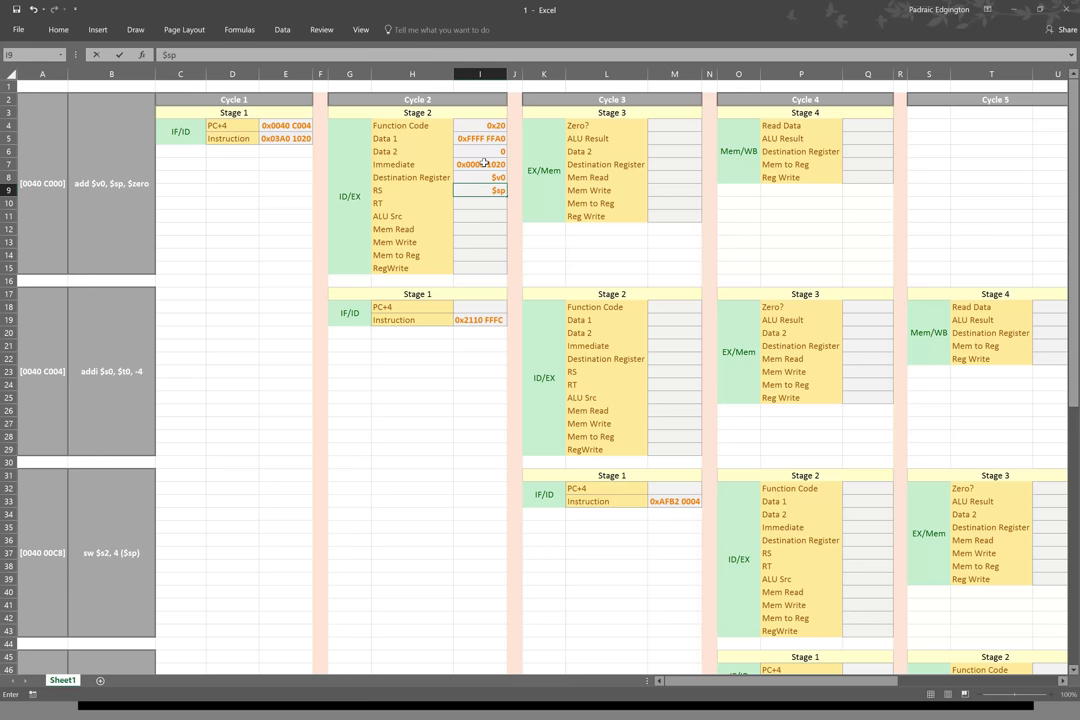
type("$sp")
key("Return")
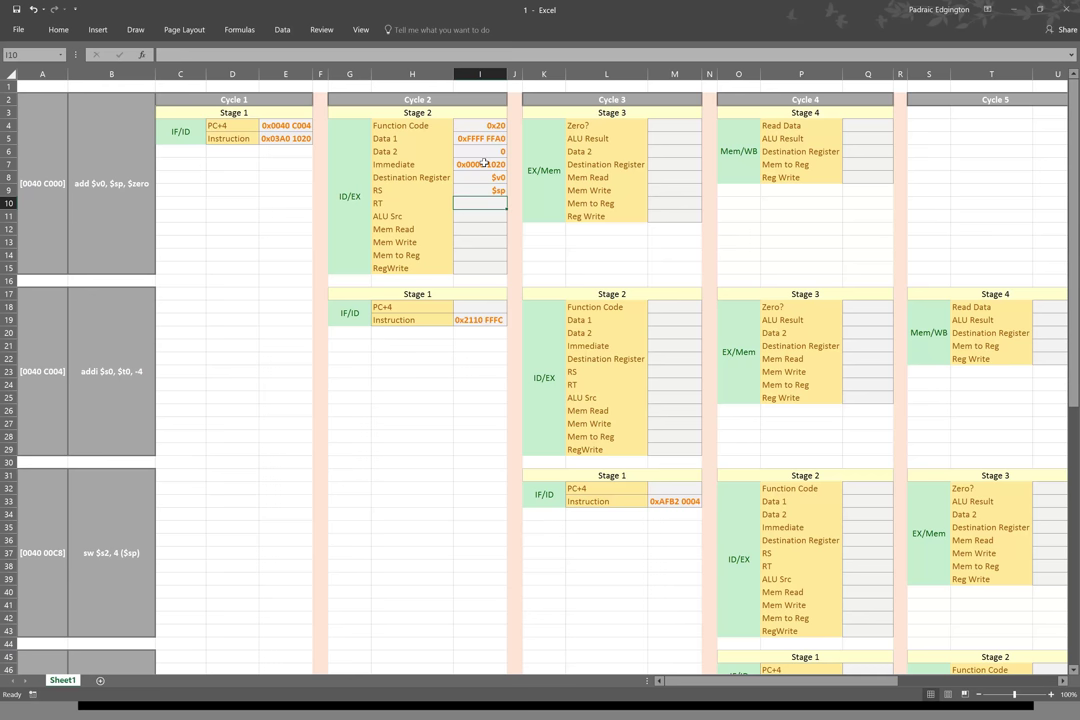
Enter $zero as the RT register in Cycle 2's ID/EX
type("$zero")
key("Return")
key("alt+Tab")
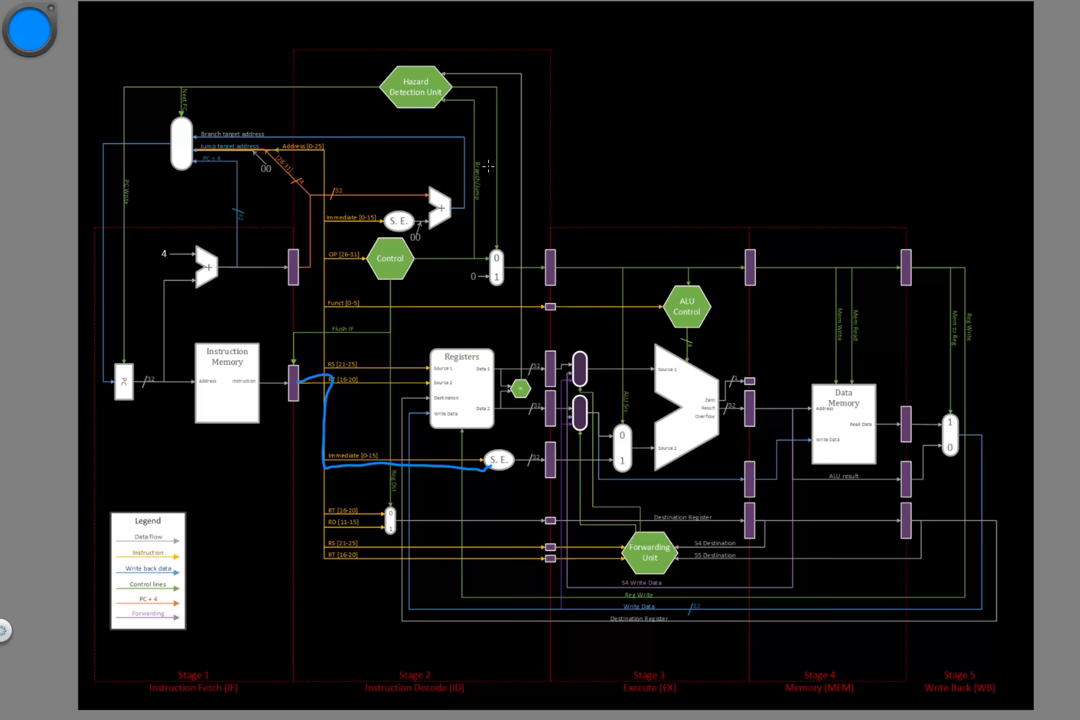
Sketch and undo an ALU Src trace, then circle the Registers' Data 1 and Data 2 outputs
left_click_drag(558, 272, 622, 436)
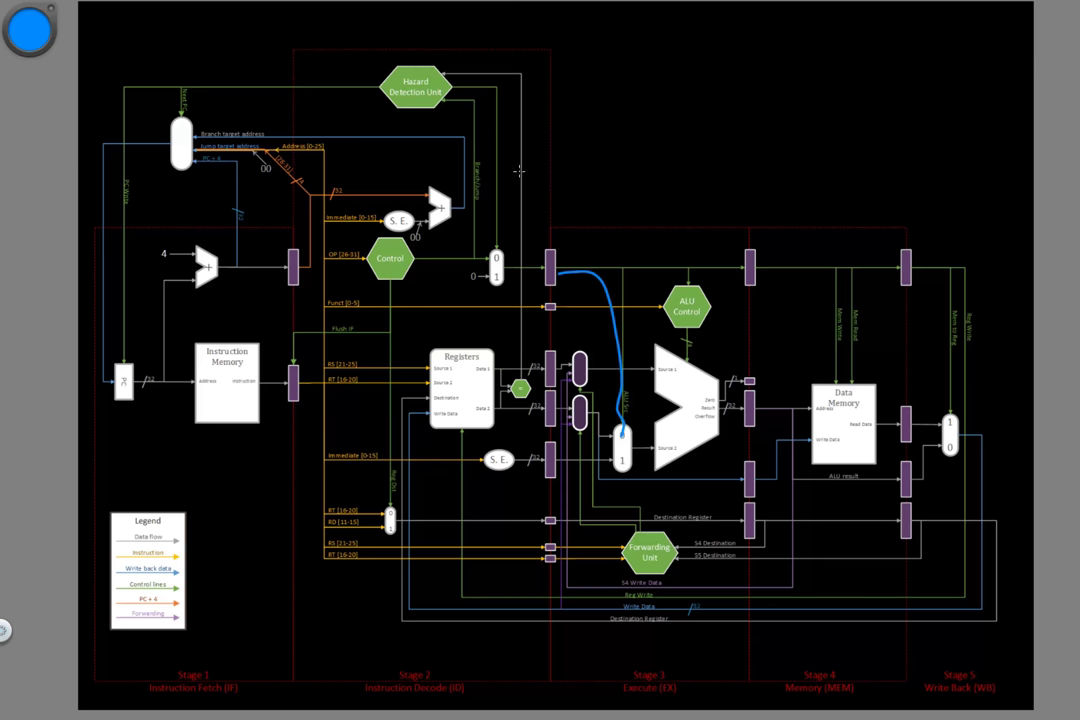
left_click_drag(552, 242, 538, 262)
key("ctrl+z")
key("ctrl+z")
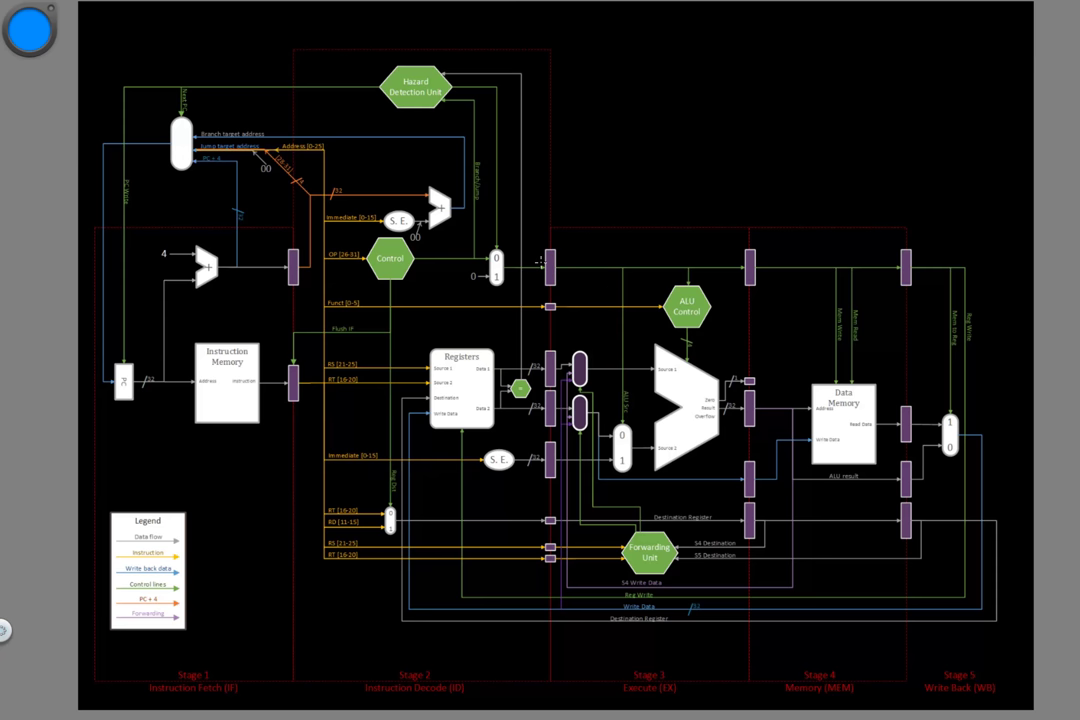
left_click_drag(487, 356, 476, 366)
Enter 0 for ALU Src, Mem Read, Mem Write and Mem to Reg, and 1 for RegWrite in cycle 2's ID/EX
key("alt+Tab")
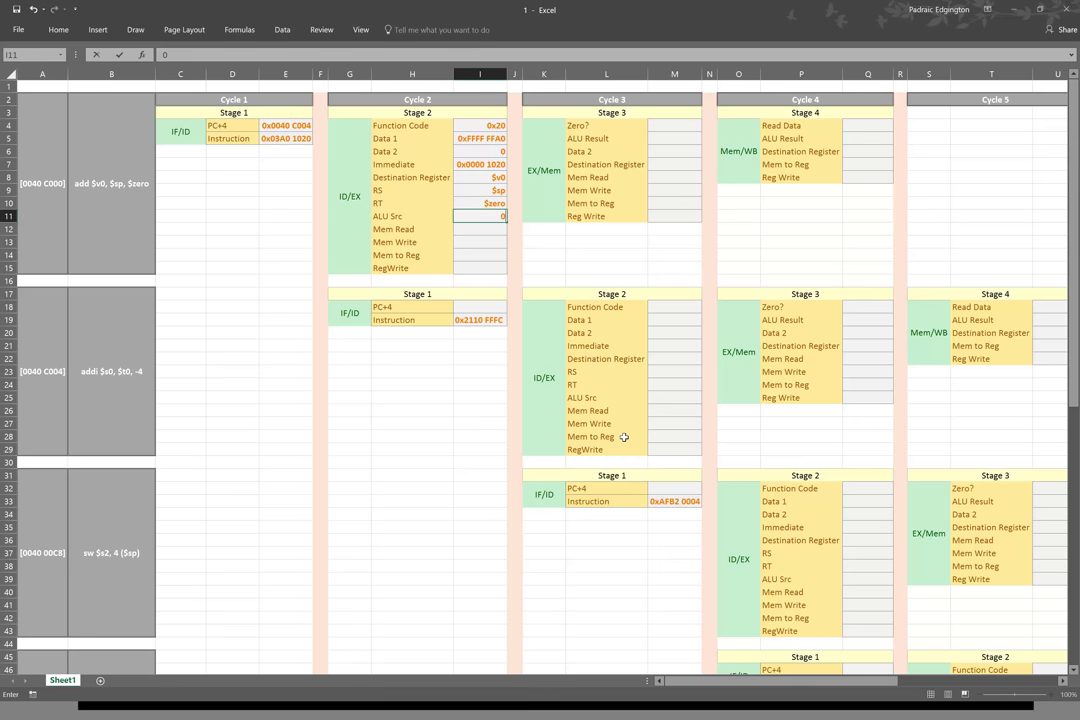
type("0")
key("Return")
type("0")
key("Return")
type("0")
key("Return")
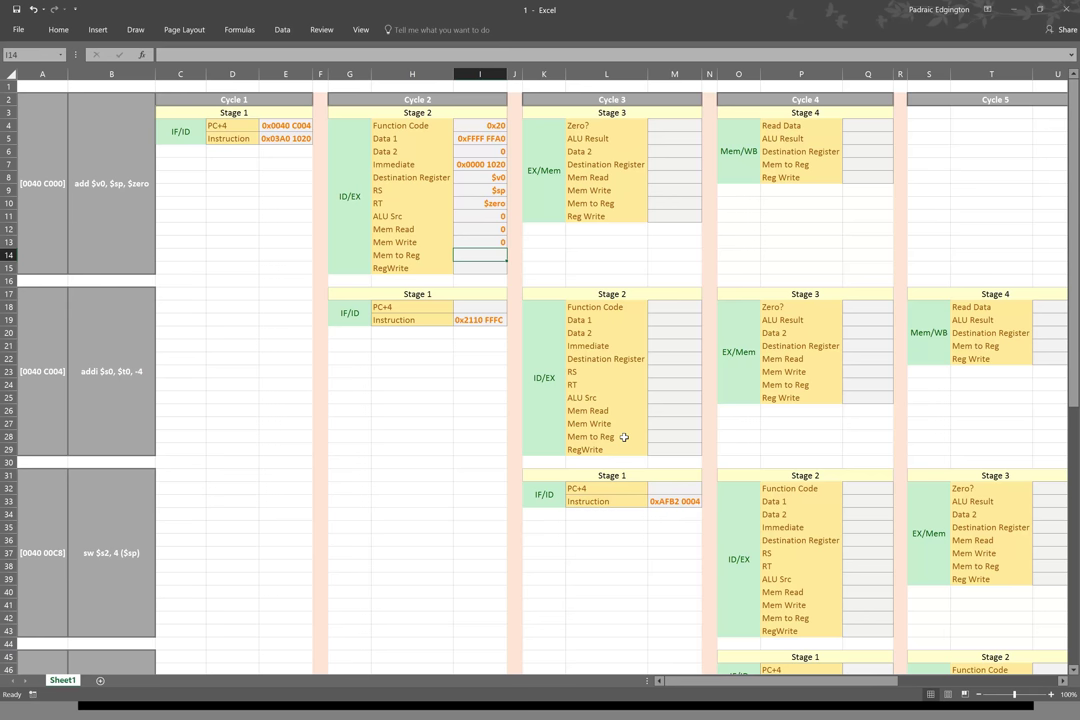
type("0")
key("Return")
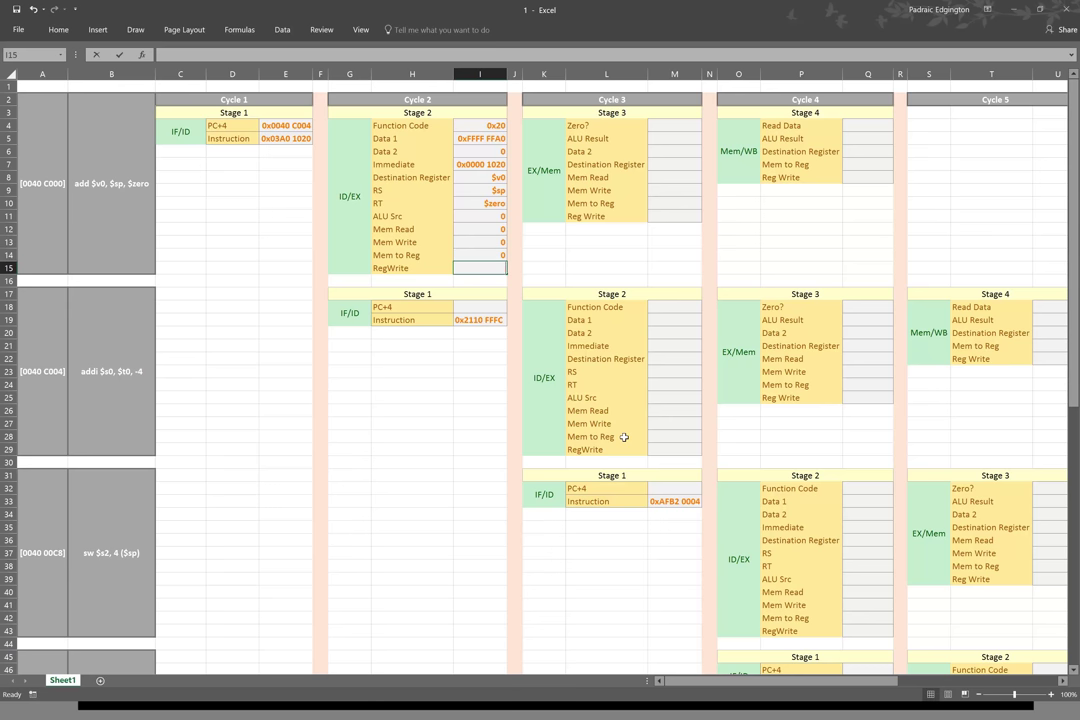
type("1")
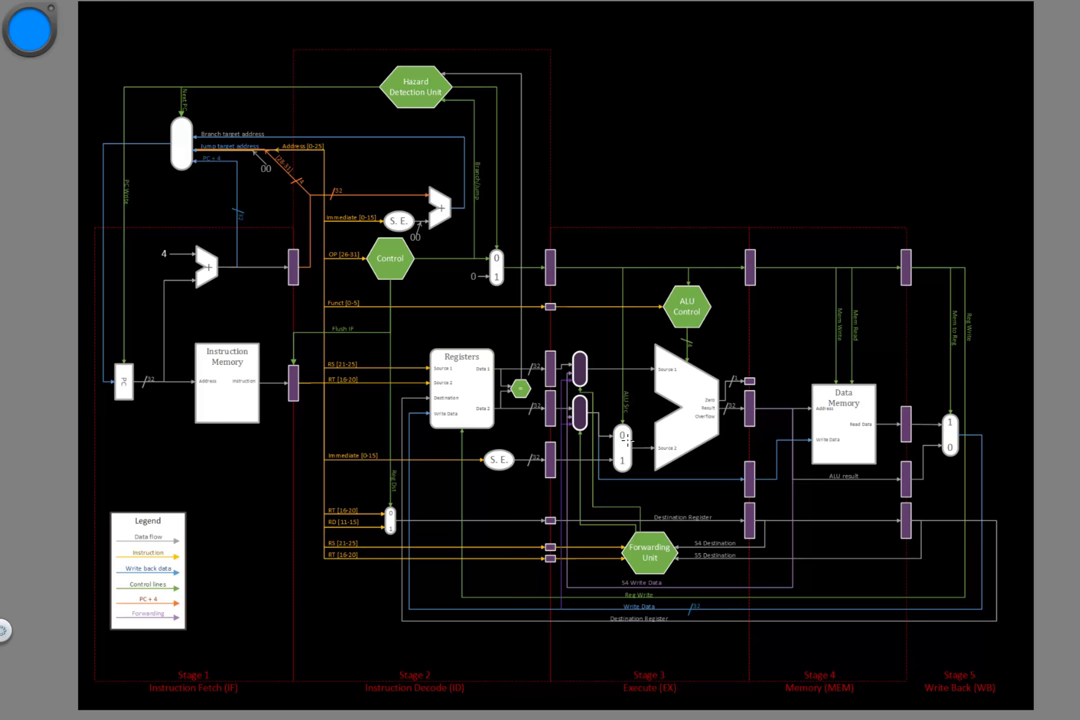
mouse_move(617, 436)
left_mouse_down()
mouse_move(554, 271)
mouse_move(752, 268)
mouse_move(836, 300)
mouse_move(838, 372)
left_mouse_up()
left_click_drag(816, 269, 856, 330)
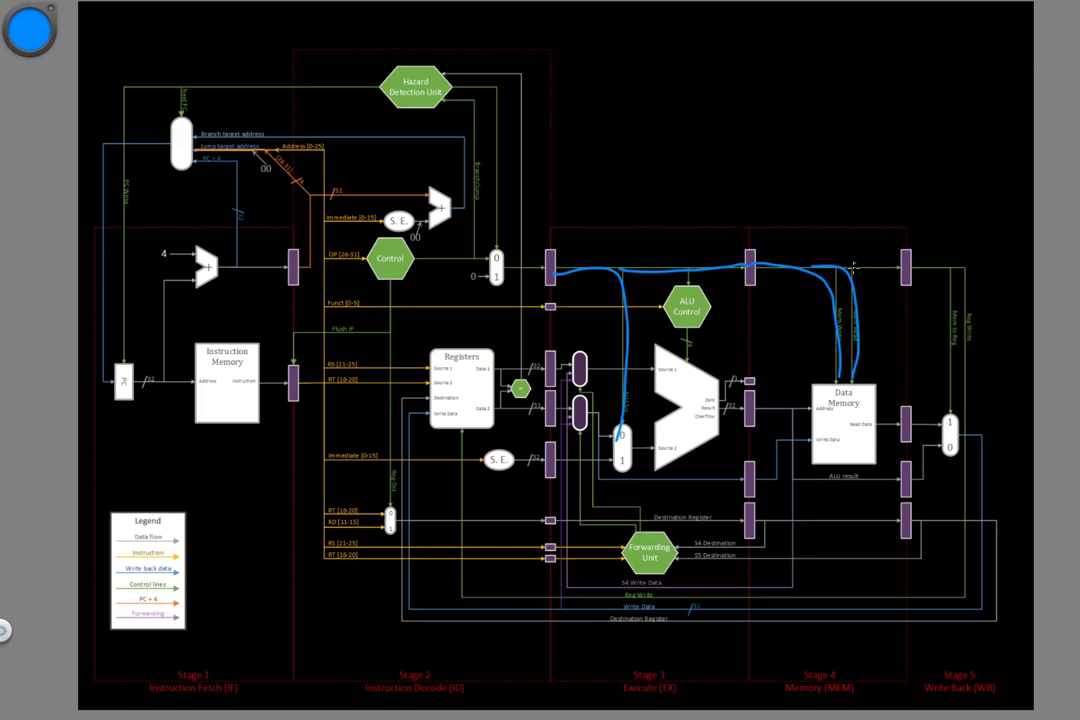
mouse_move(850, 268)
left_mouse_down()
mouse_move(908, 276)
mouse_move(948, 421)
left_mouse_up()
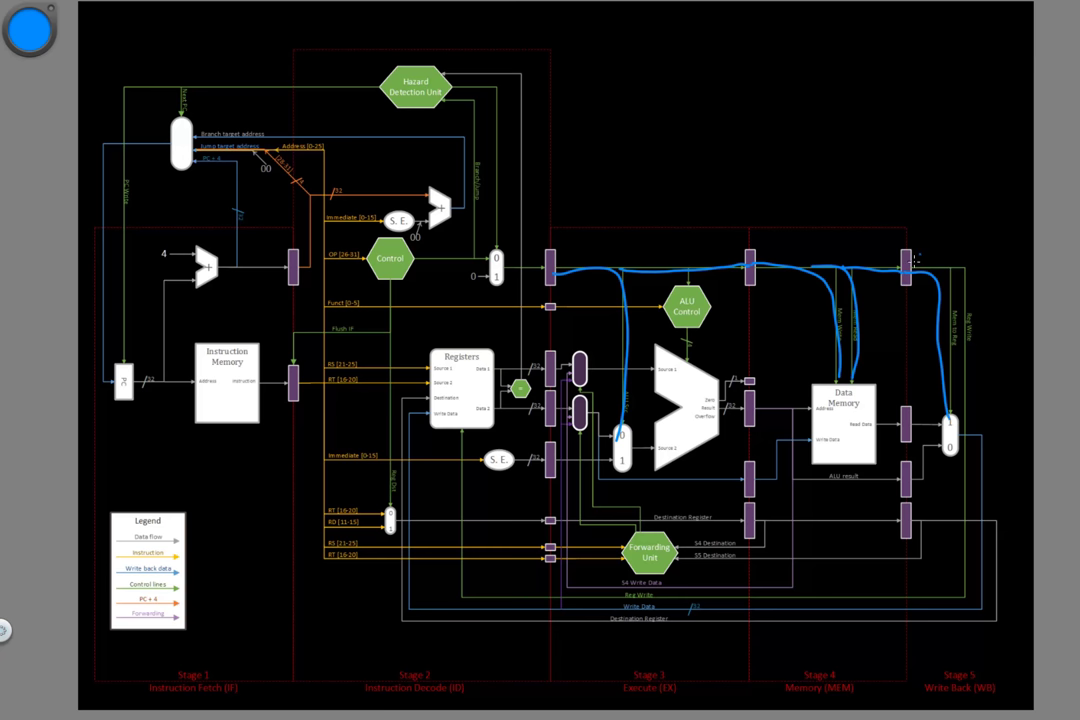
left_click_drag(953, 269, 972, 500)
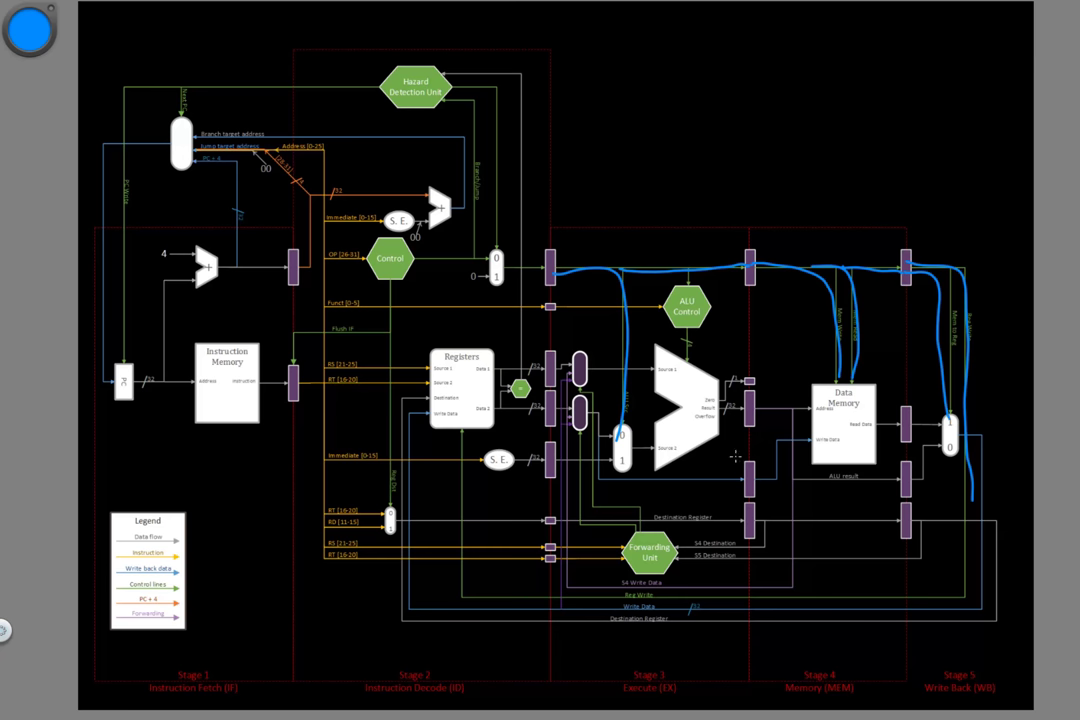
left_click_drag(571, 234, 540, 264)
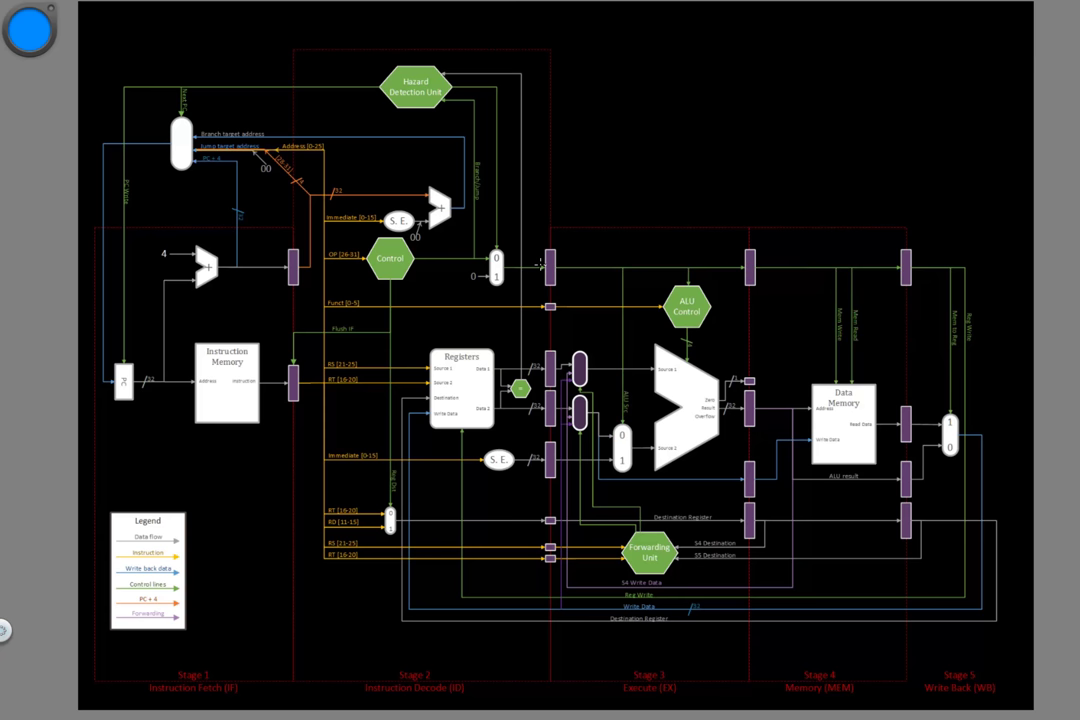
Enter 0x0040 C008 as cycle 2's IF/ID PC+4 value
key("alt+Tab")
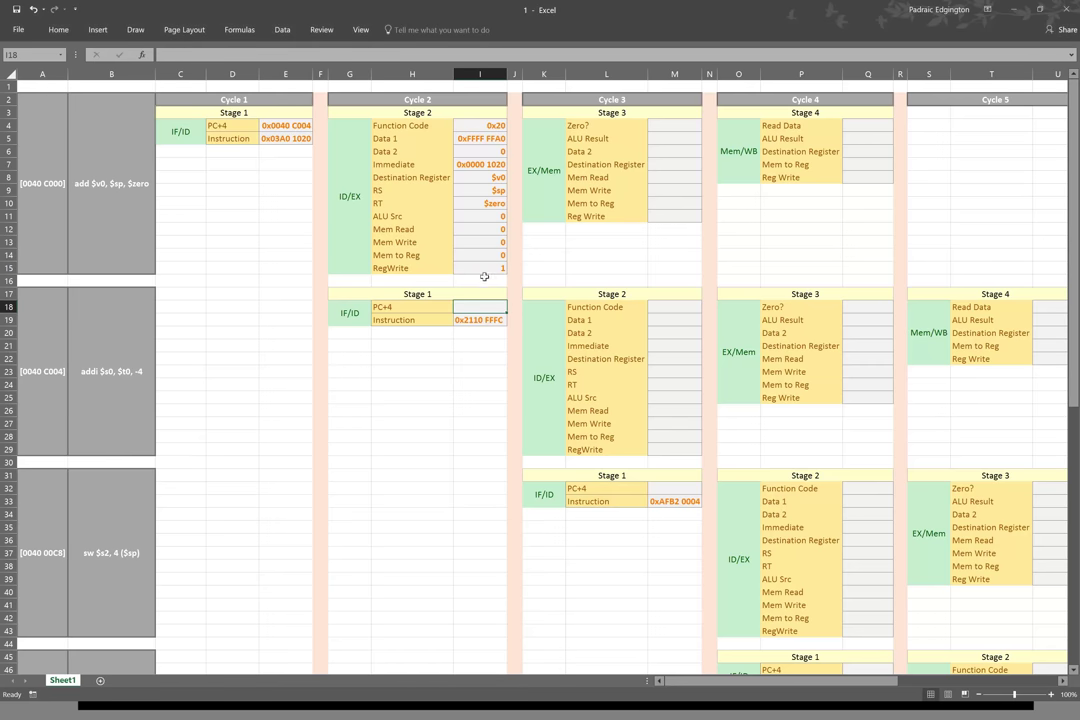
left_click(475, 304)
type("0x")
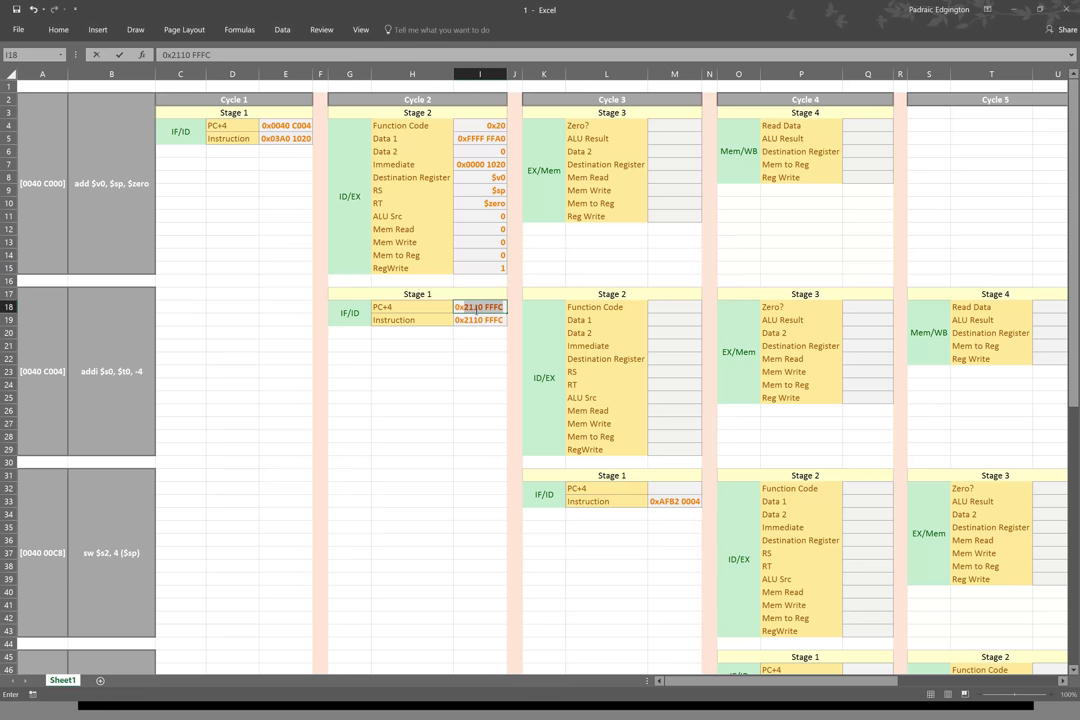
type("0040 C008")
key("Return")
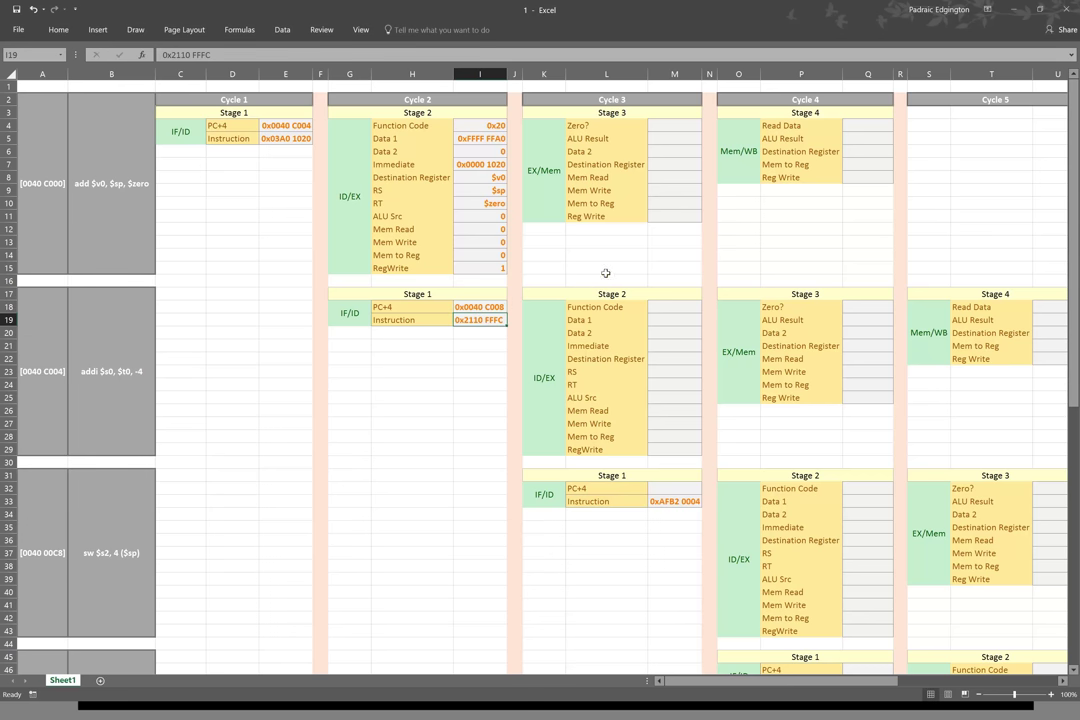
left_click(675, 126)
Compare with the datapath diagram and set cycle 3's EX/Mem Zero? to 0
key("alt+Tab")
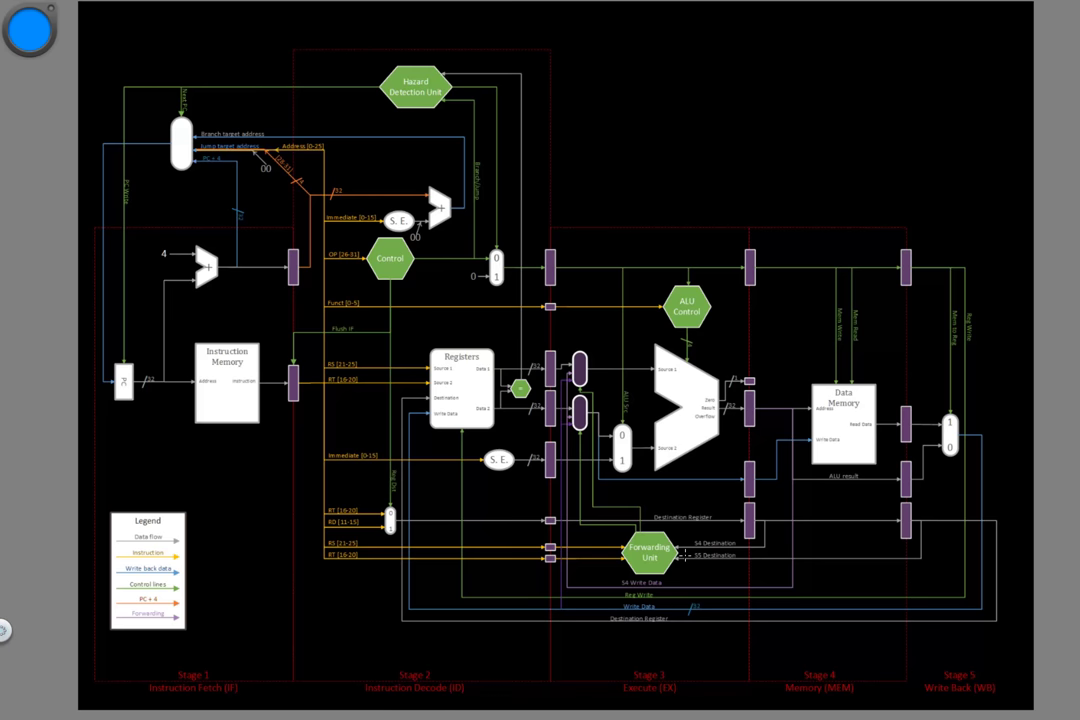
key("alt+Tab")
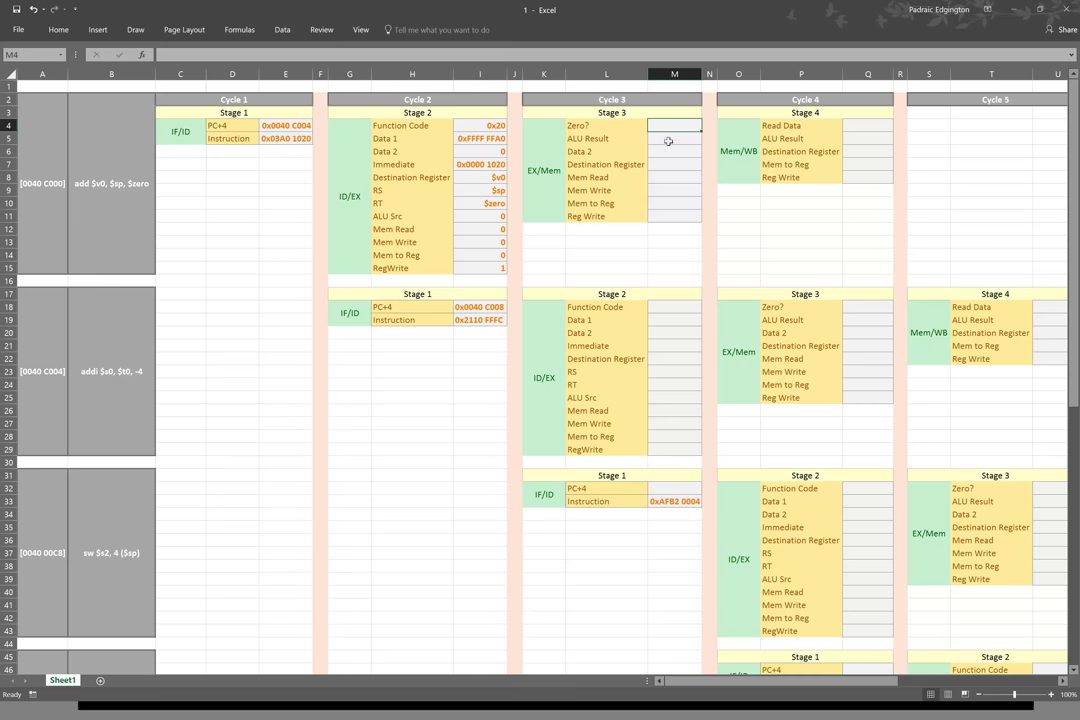
type("0")
key("Return")
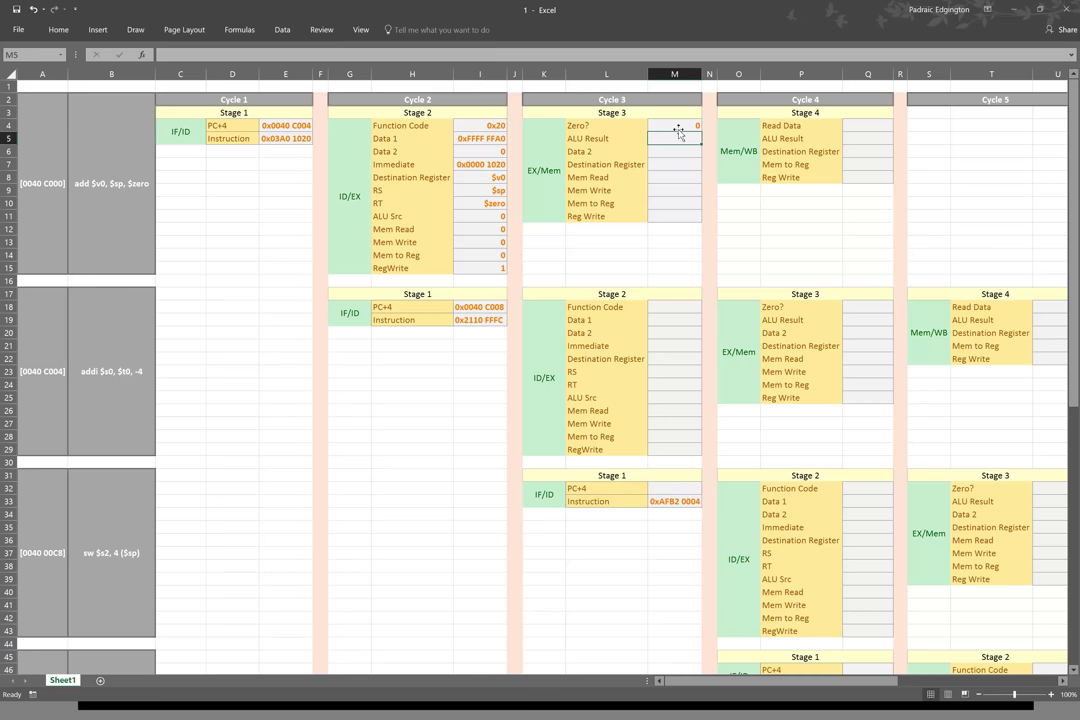
Copy Data 1's 0xFFFF FFA0 into cycle 3's ALU Result and set Data 2 to 0
key("alt+Tab")
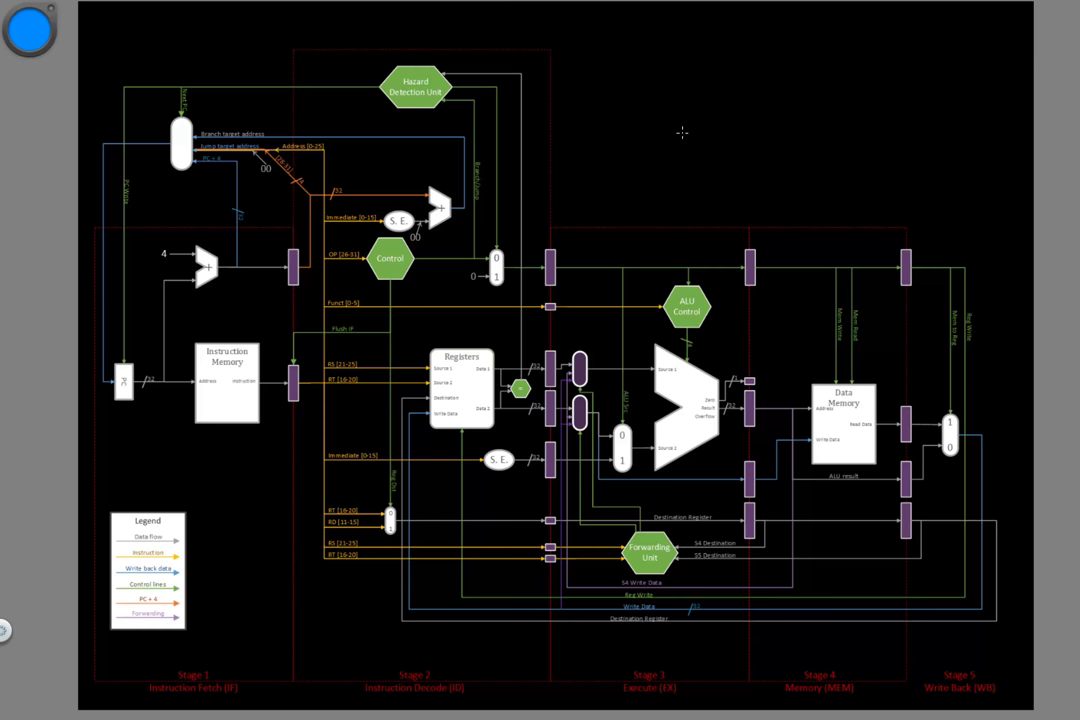
key("alt+Tab")
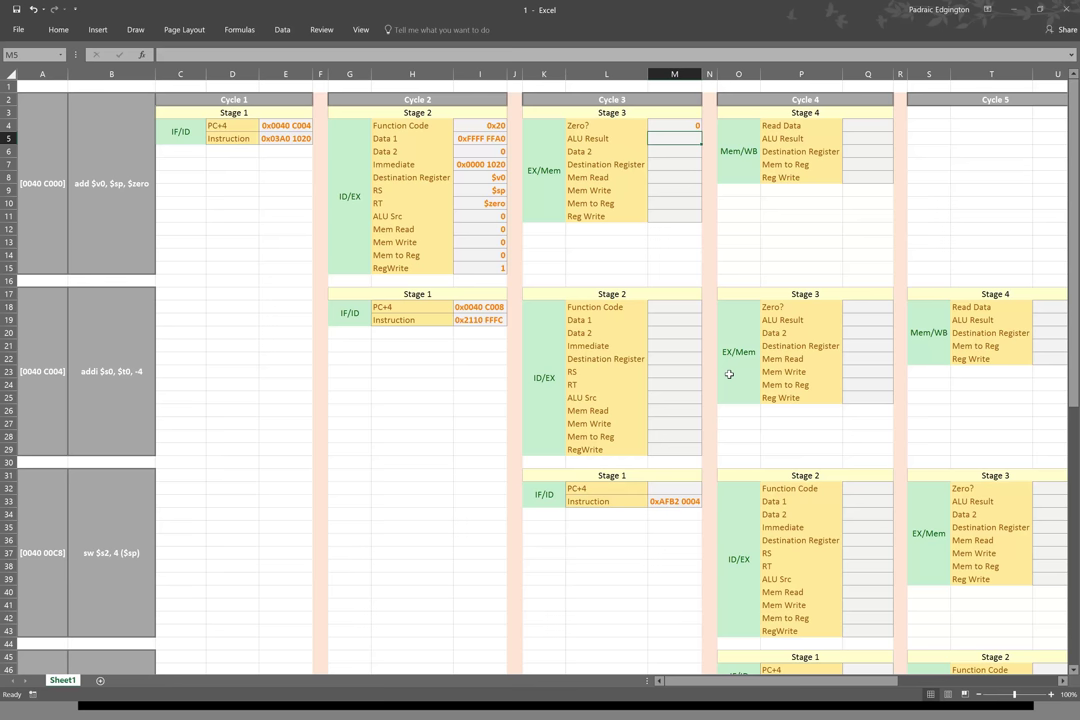
key("Left")
key("Left")
key("Left")
key("Left")
key("ctrl+c")
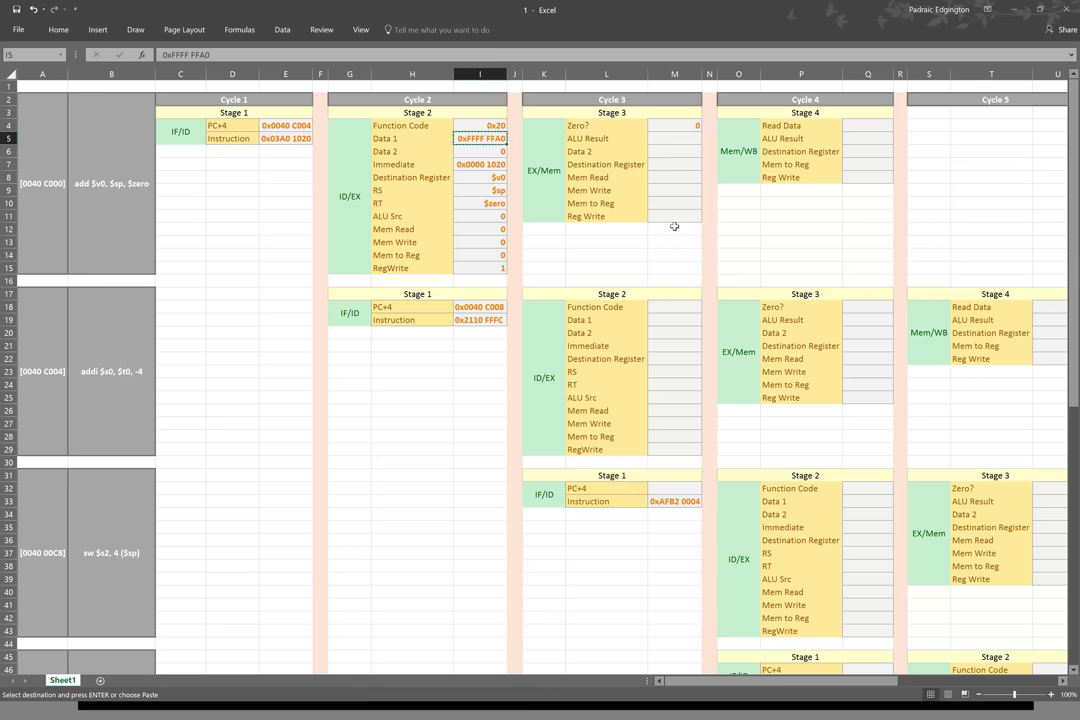
left_click(672, 140)
key("ctrl+v")
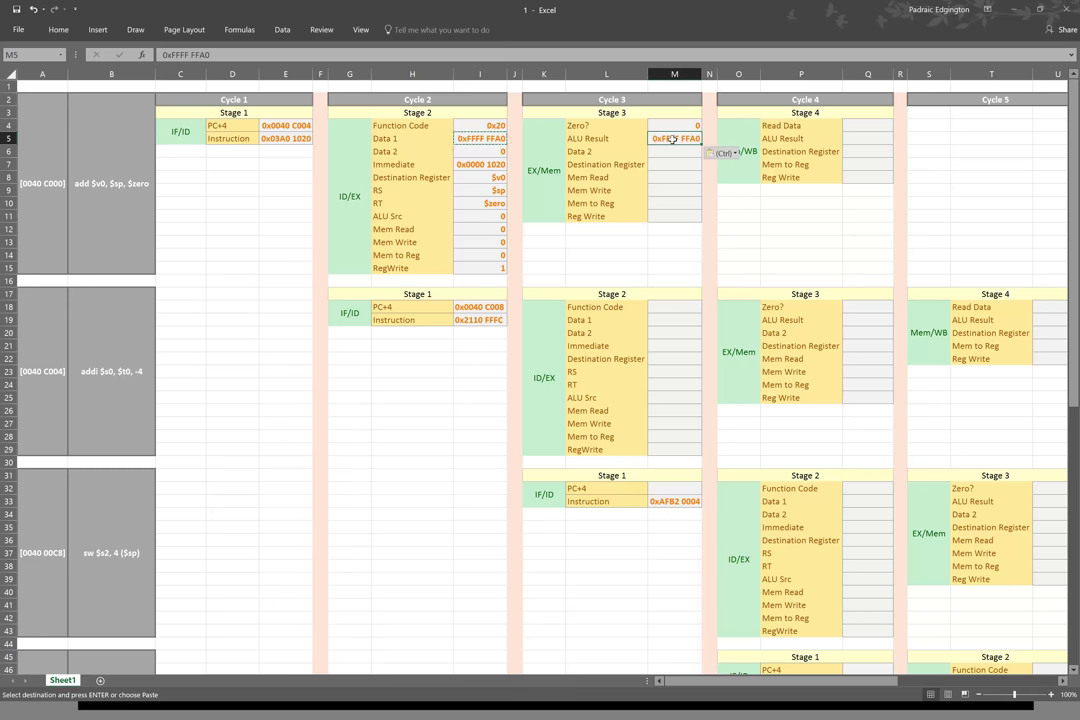
left_click(671, 152)
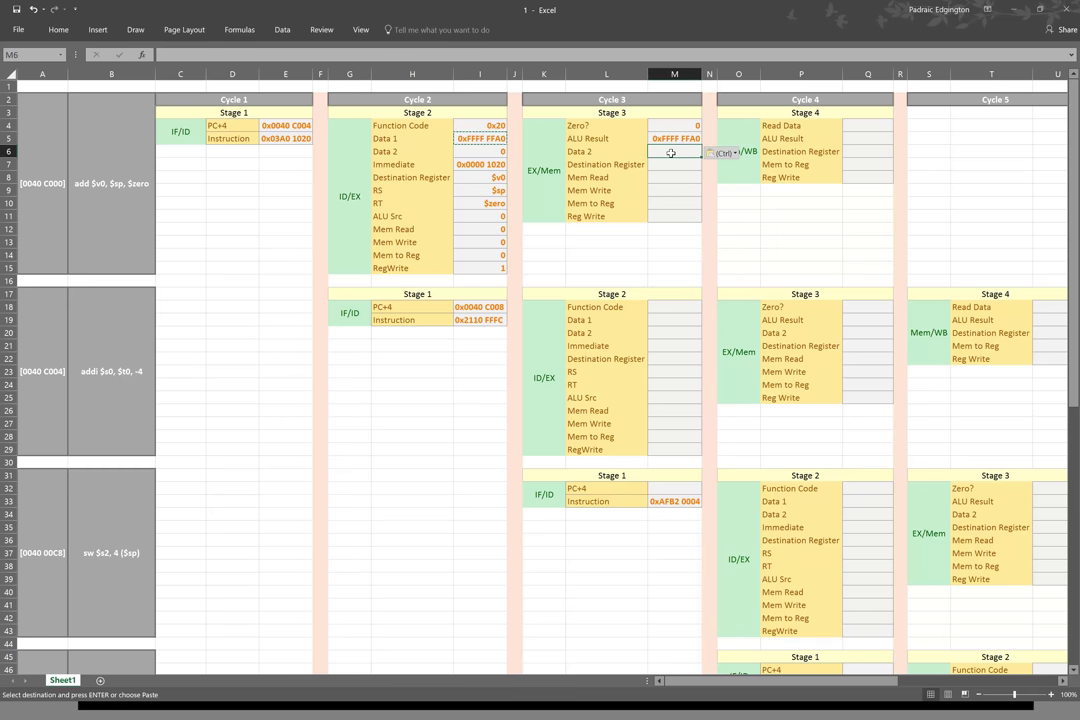
type("0")
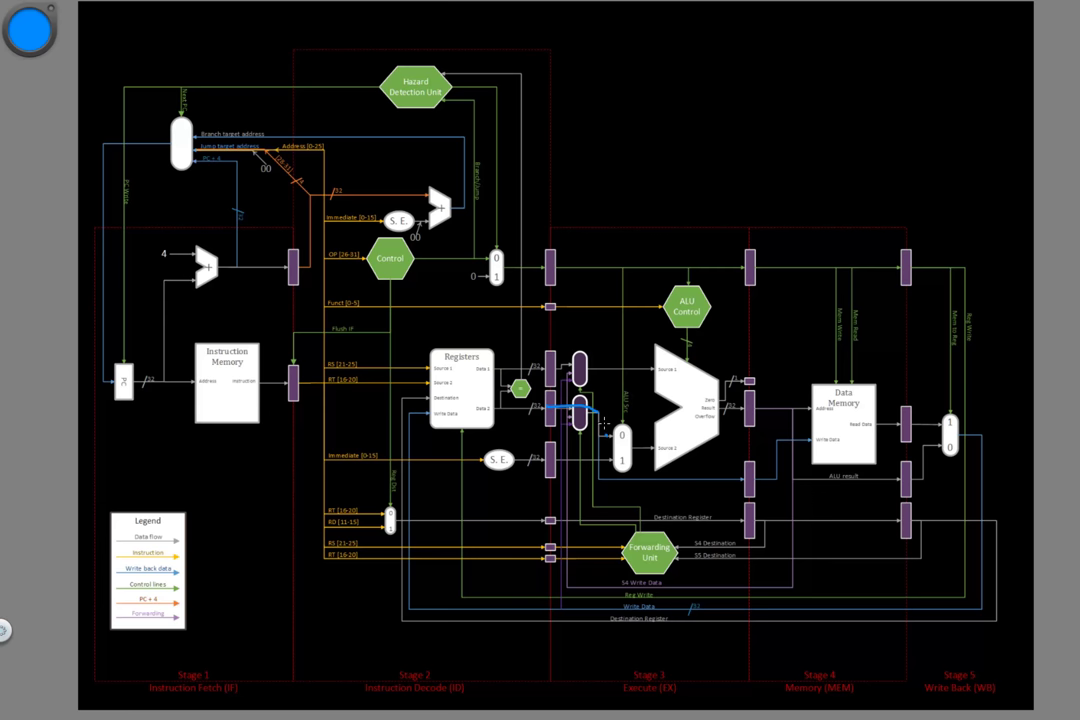
Trace the ID/EX to EX/MEM path on the diagram and set Destination Register to $v0
left_click_drag(548, 406, 731, 477)
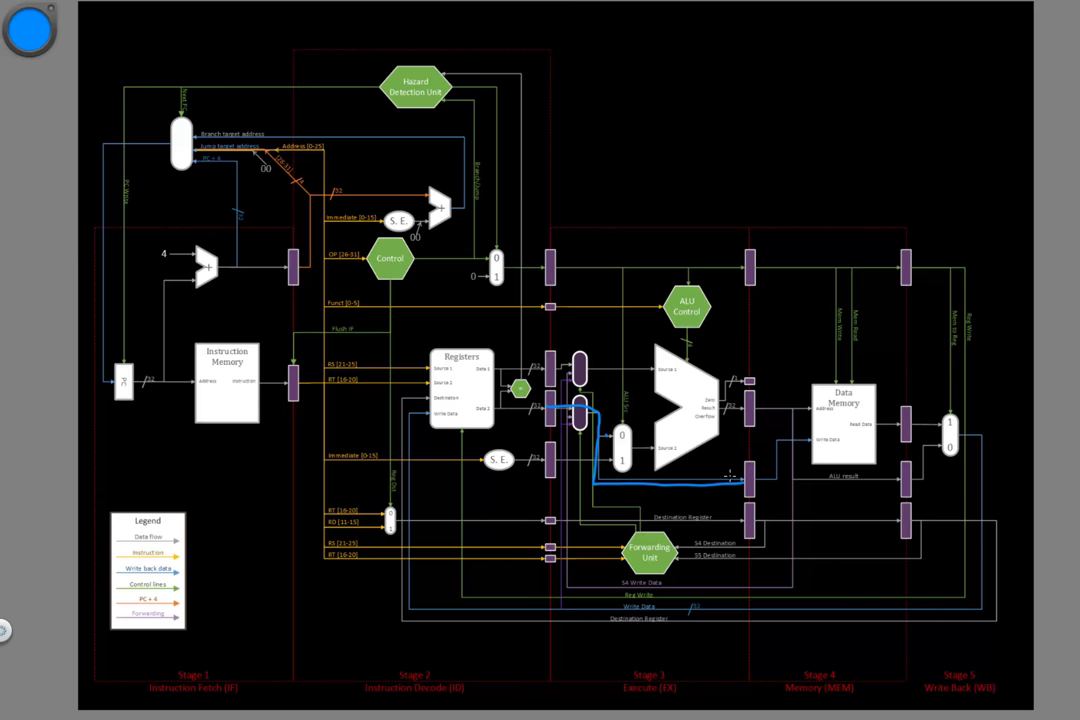
key("alt+Tab")
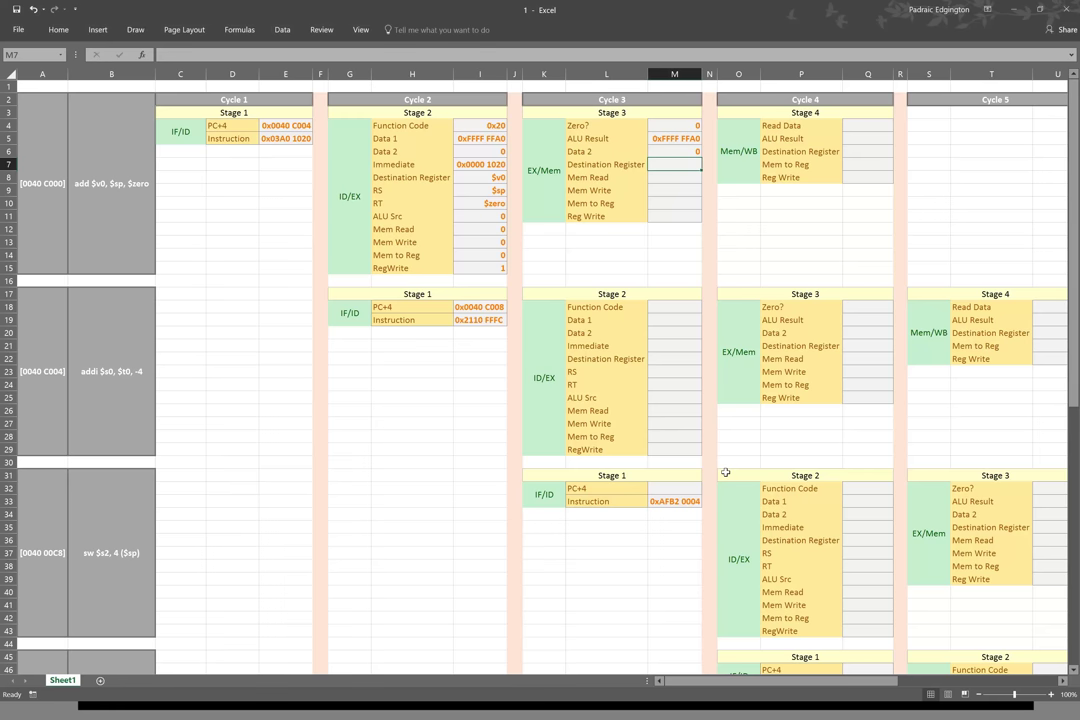
type("$v0")
key("Return")
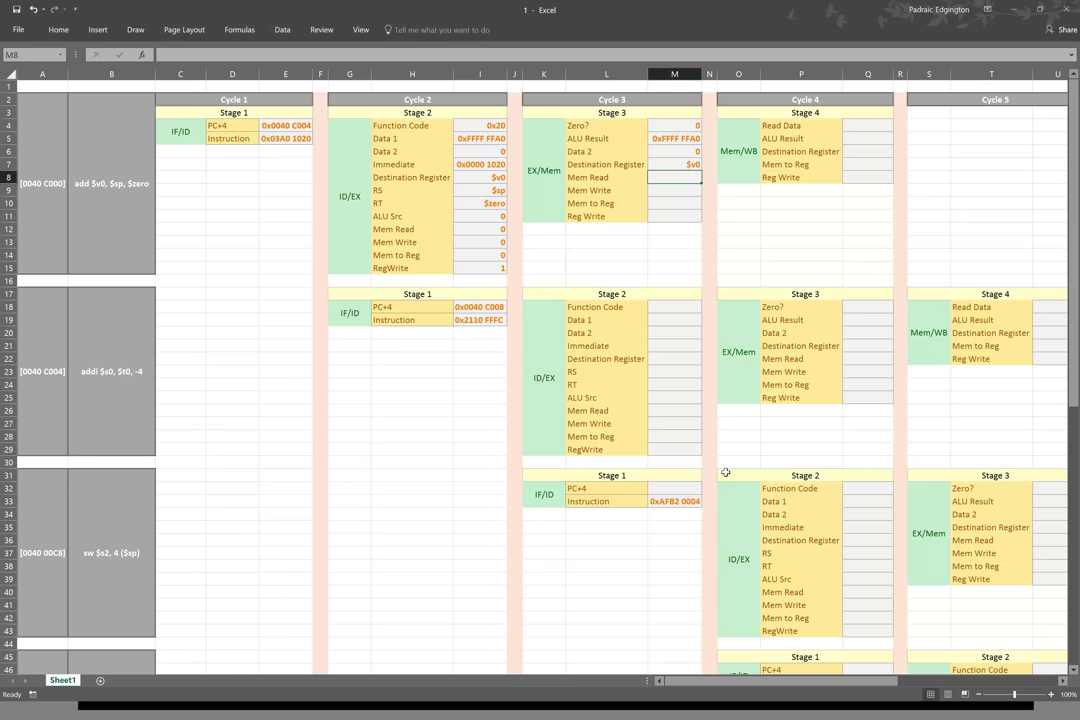
Set cycle 3's EX/Mem Mem Read, Mem Write and Mem to Reg to 0, Reg Write to 1
type("0")
key("Return")
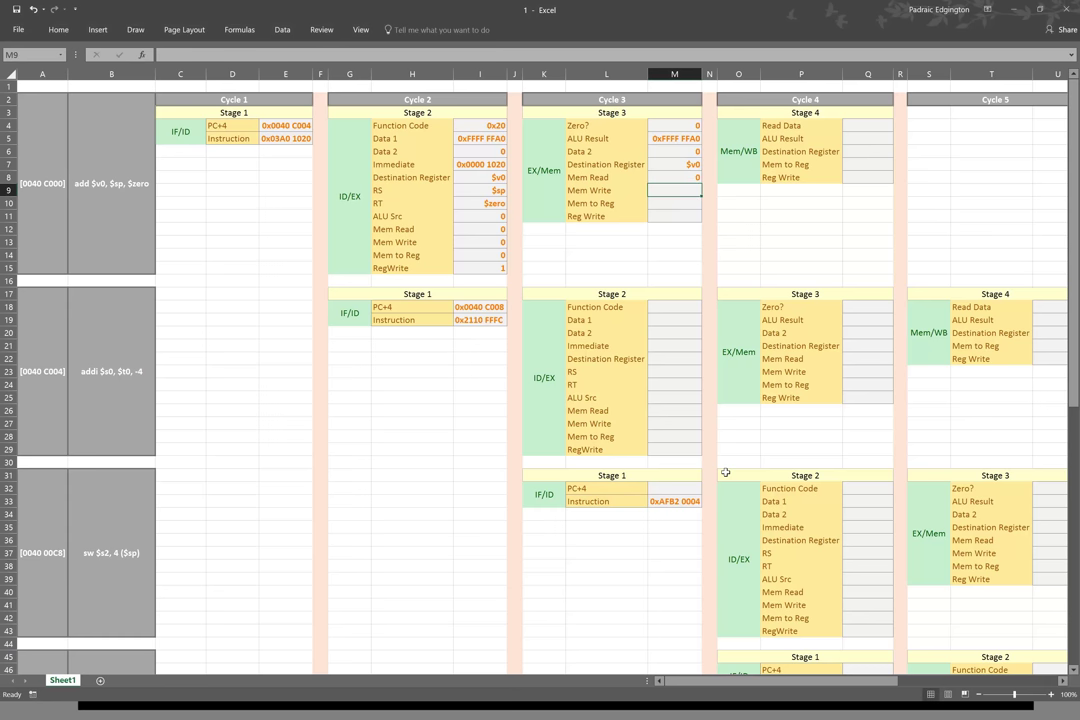
type("0")
key("Return")
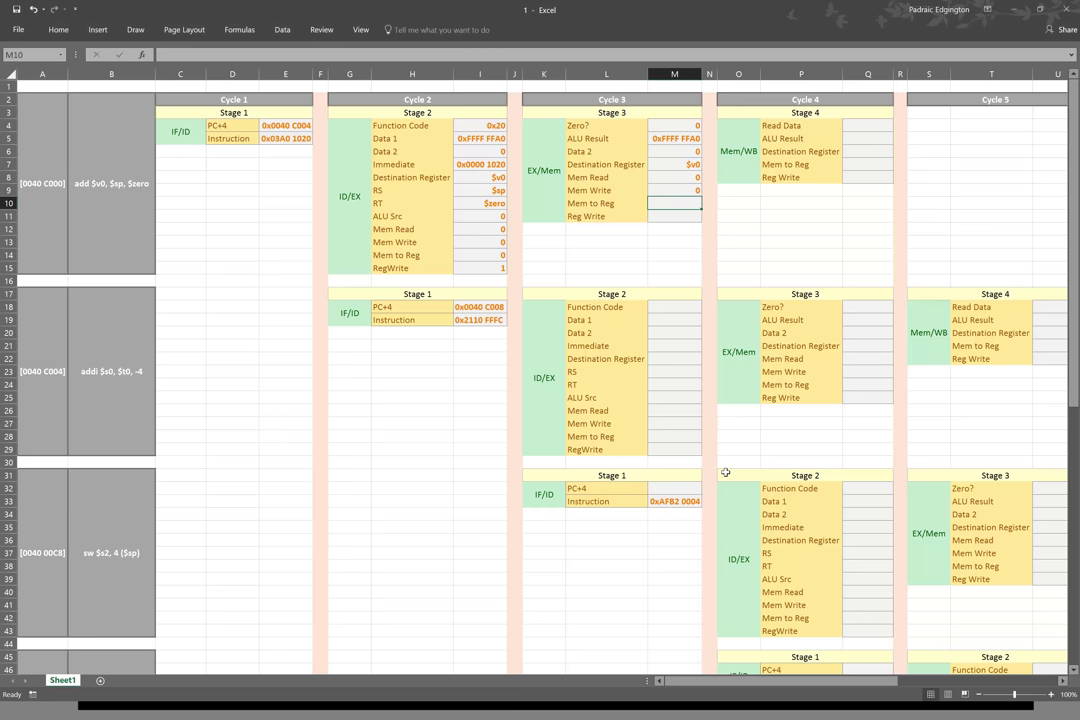
type("0")
key("Return")
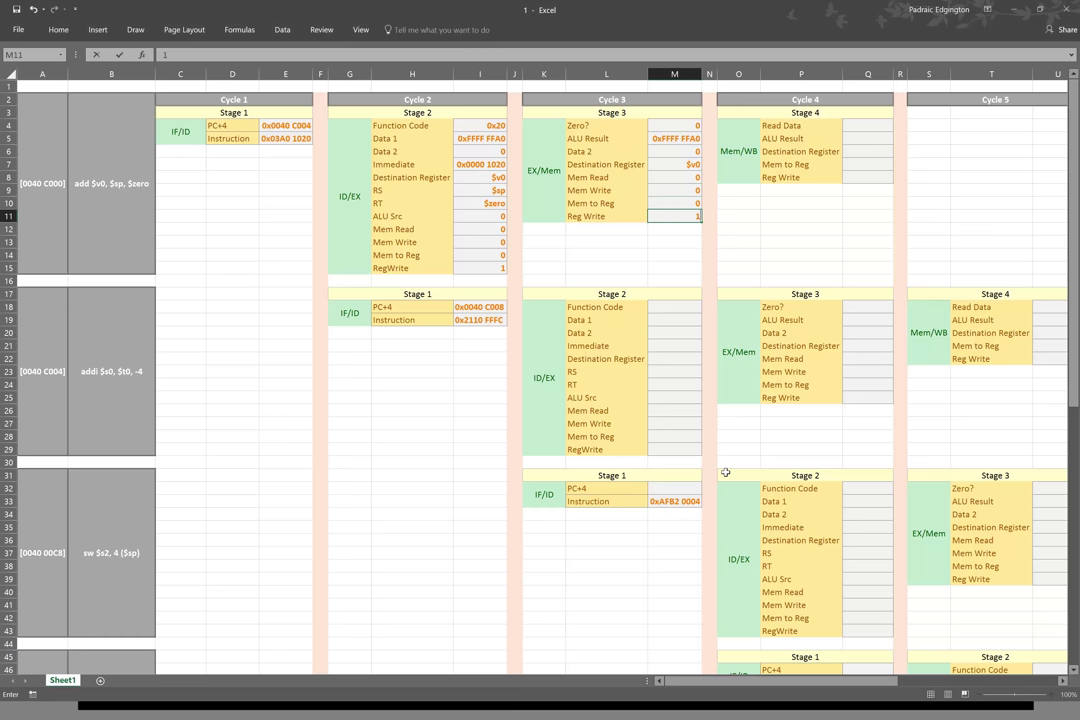
type("1")
key("Return")
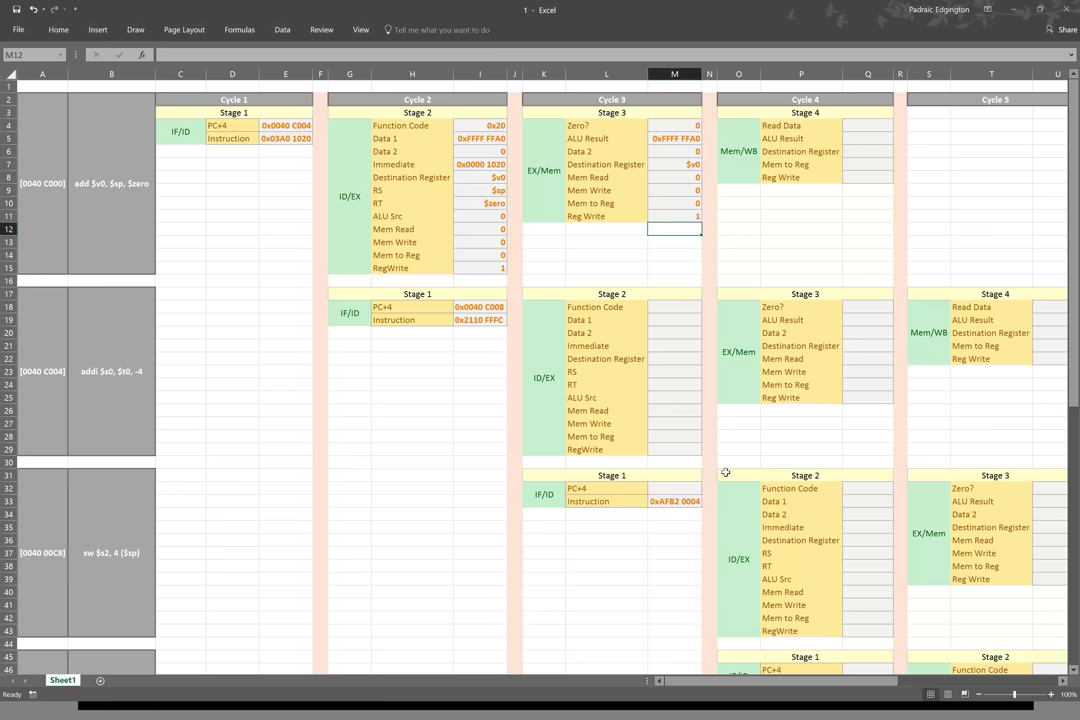
key("Down")
key("Down")
key("Down")
key("Down")
key("Down")
key("Down")
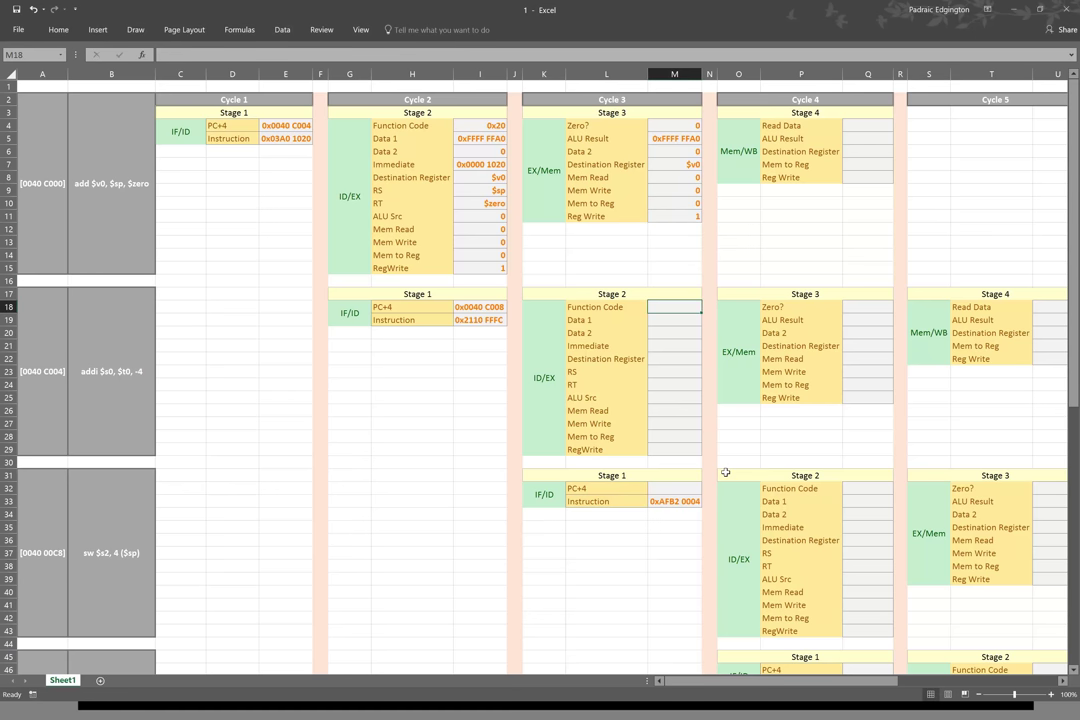